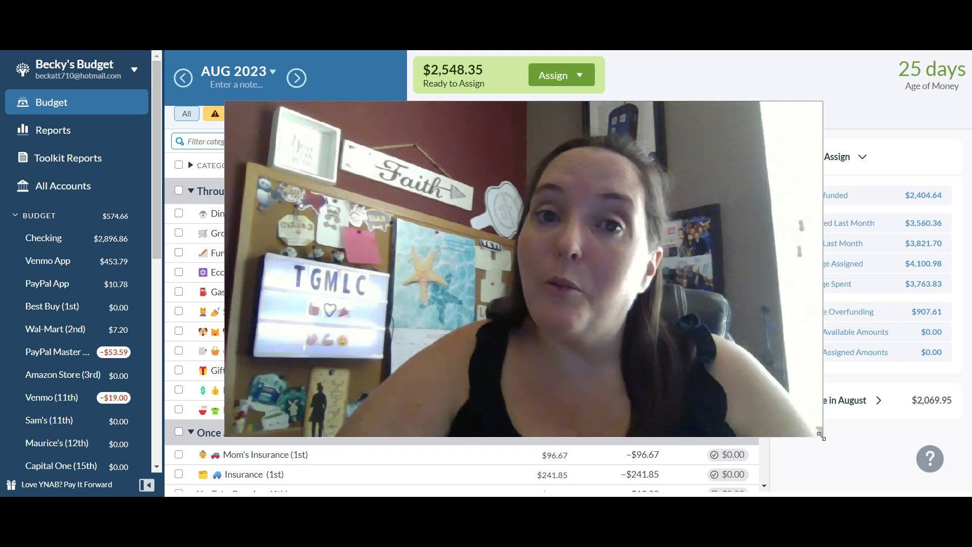
left_click_drag(820, 436, 433, 272)
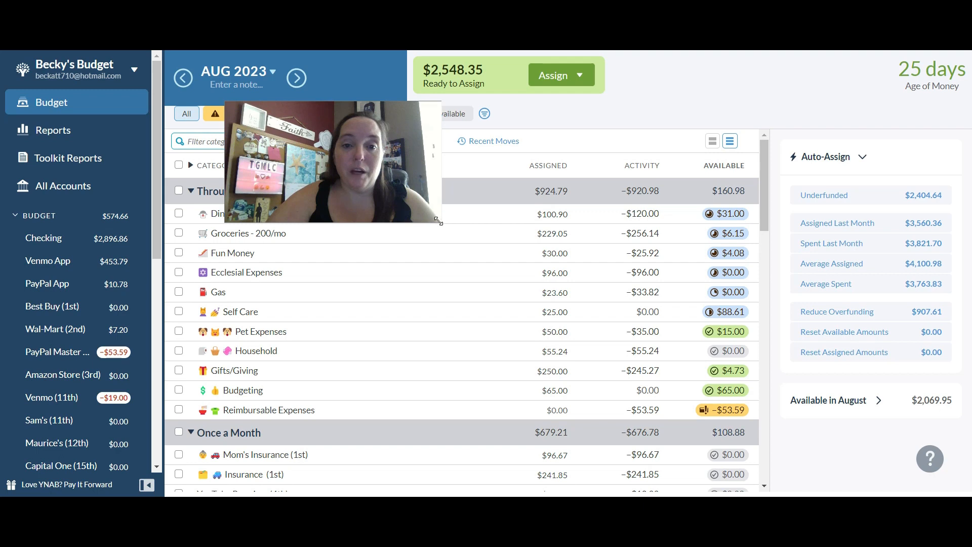
left_click_drag(439, 221, 366, 189)
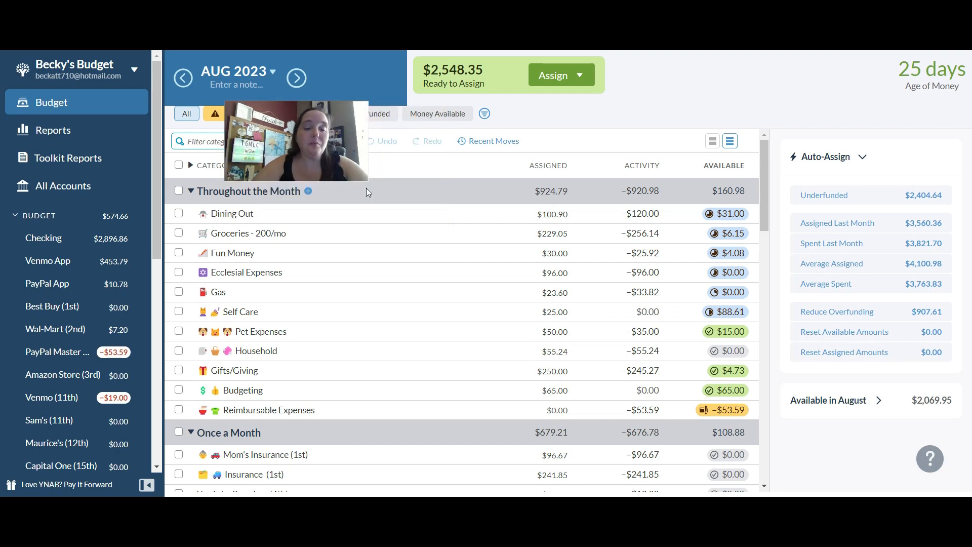
left_click_drag(340, 160, 120, 107)
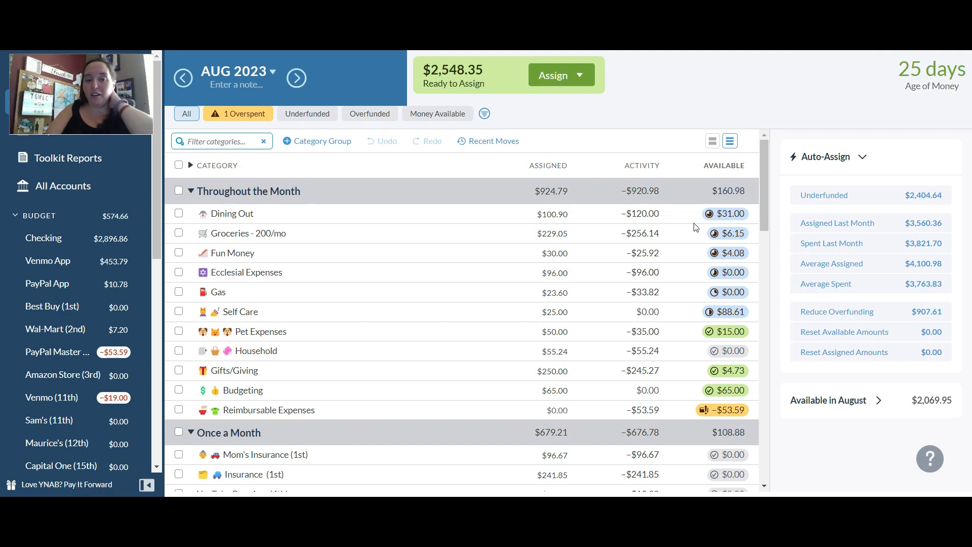
Review the August available balances across the category groups, including the YNAB subscription's funding target and the Budgeting category.
mouse_move(734, 221)
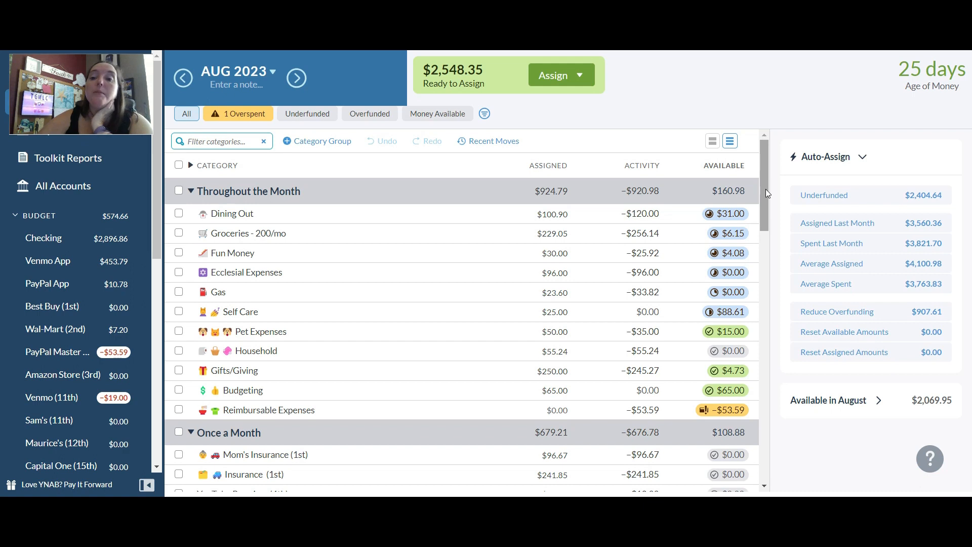
mouse_move(730, 214)
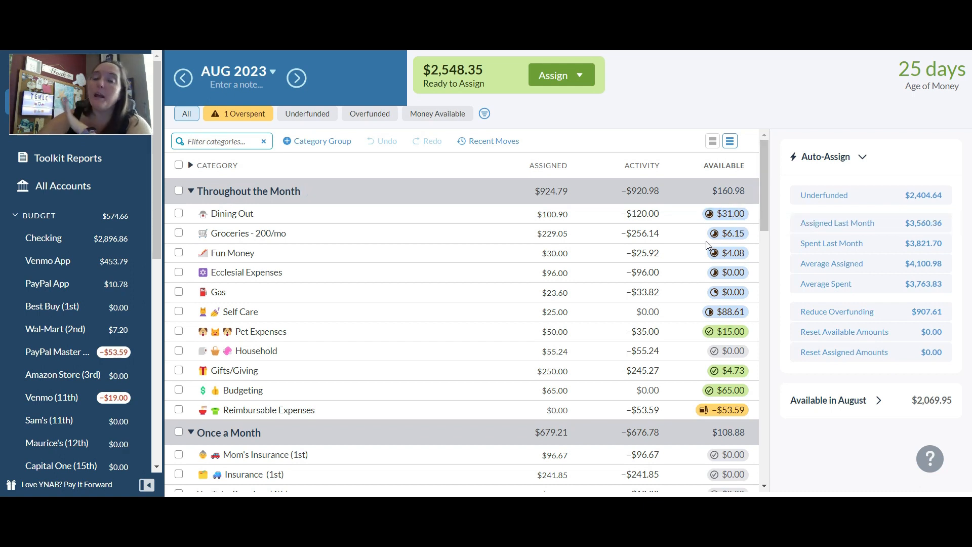
left_click_drag(762, 196, 758, 386)
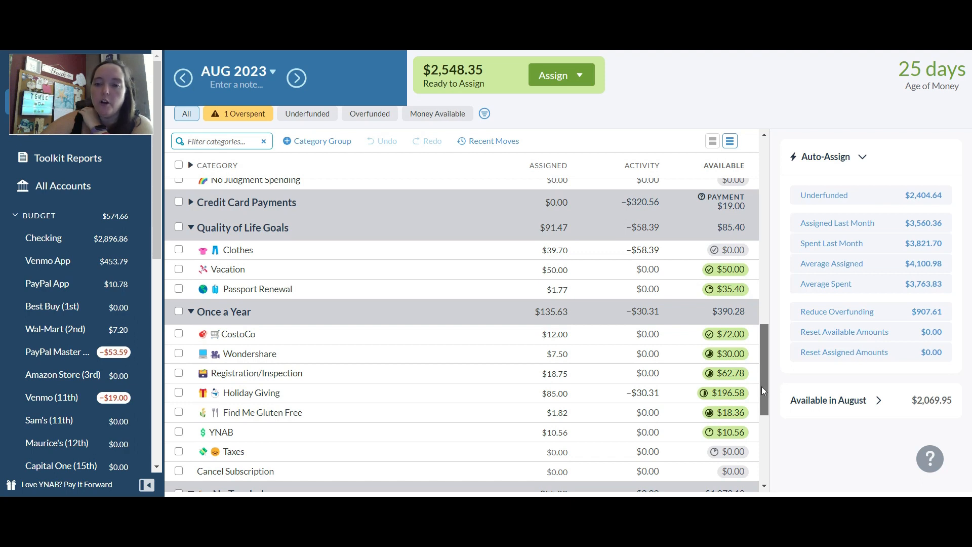
right_click(761, 390)
left_click(773, 115)
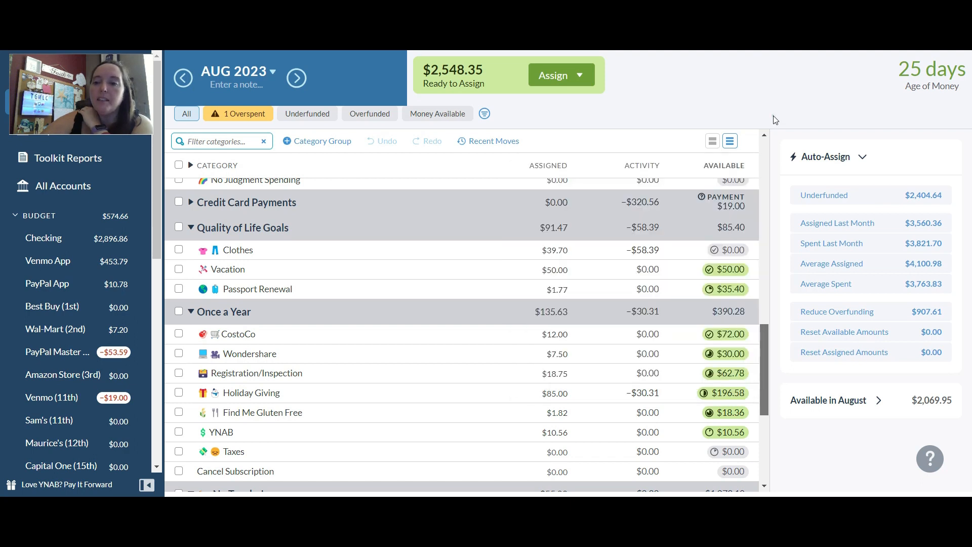
left_click_drag(764, 338, 763, 365)
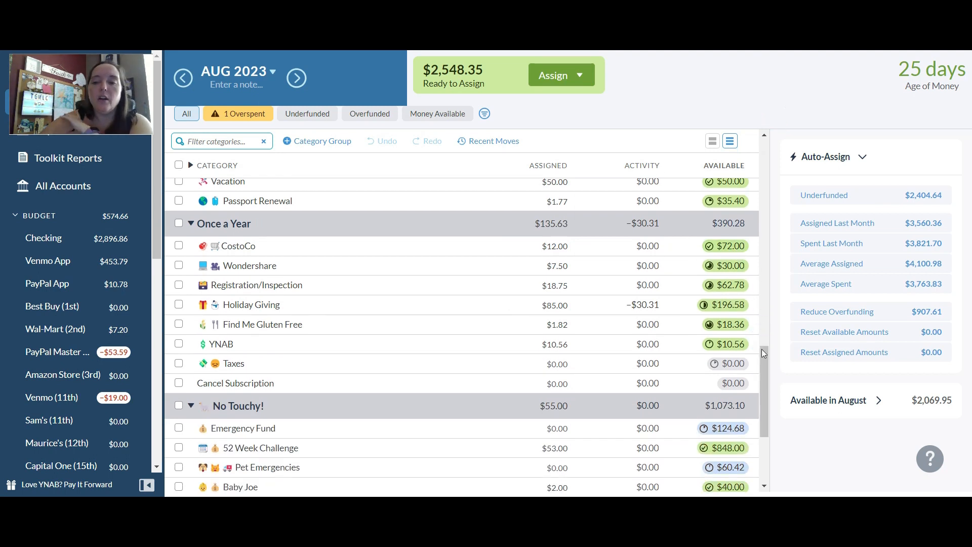
left_click_drag(765, 370, 764, 405)
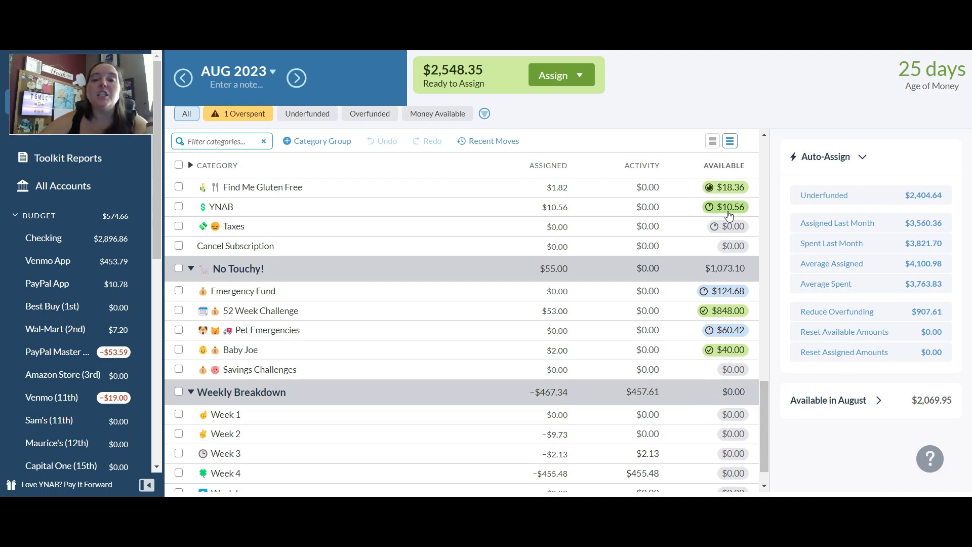
mouse_move(728, 212)
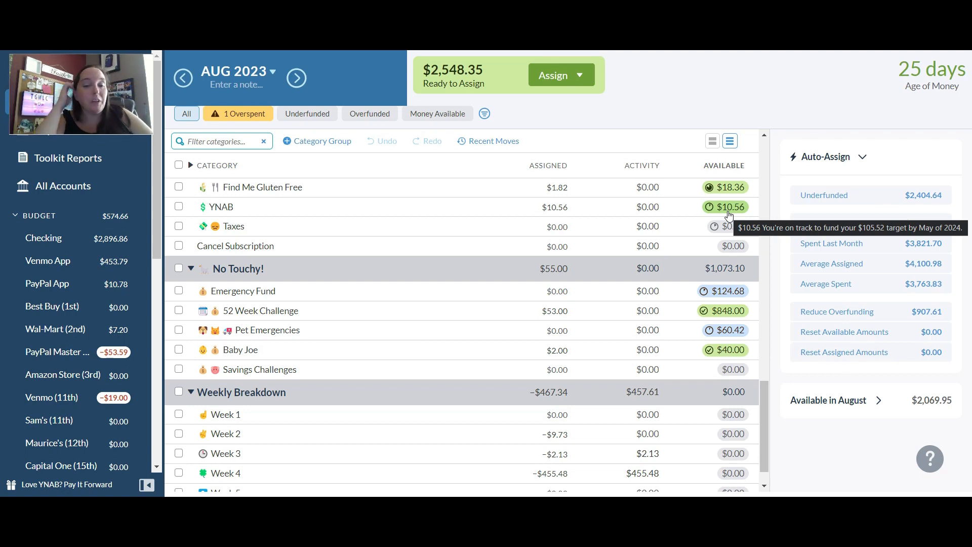
left_click_drag(765, 408, 777, 190)
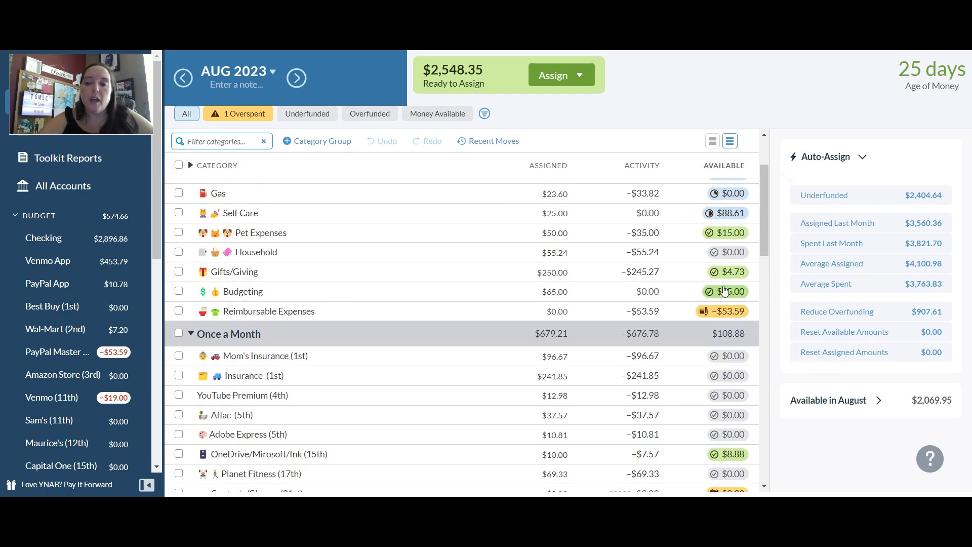
mouse_move(723, 299)
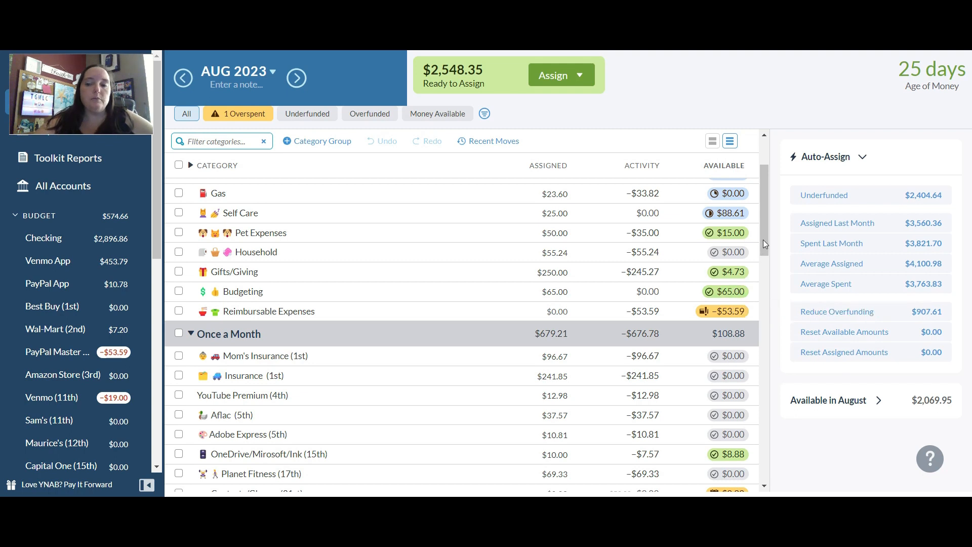
left_click_drag(764, 244, 763, 217)
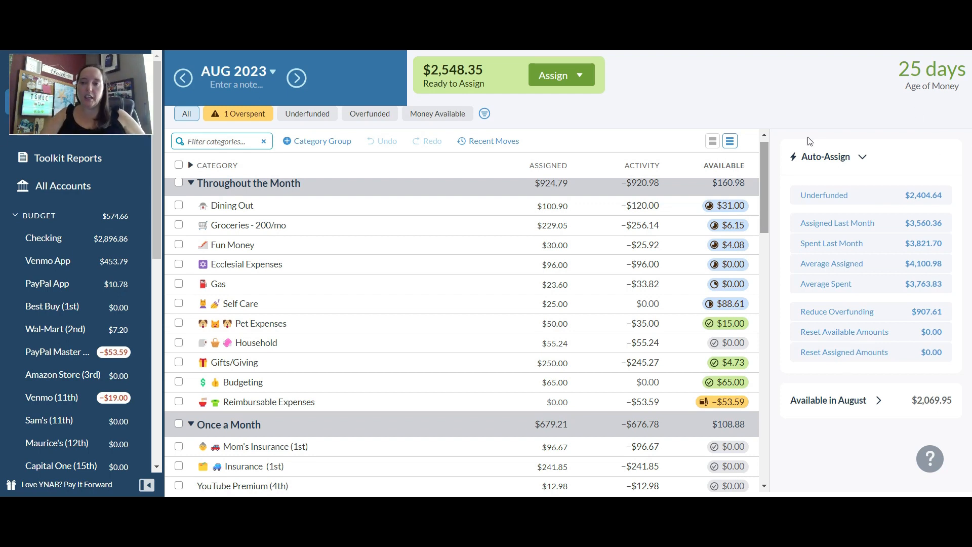
Add $50 to the August amount assigned to Dining Out.
left_click_drag(761, 159, 760, 145)
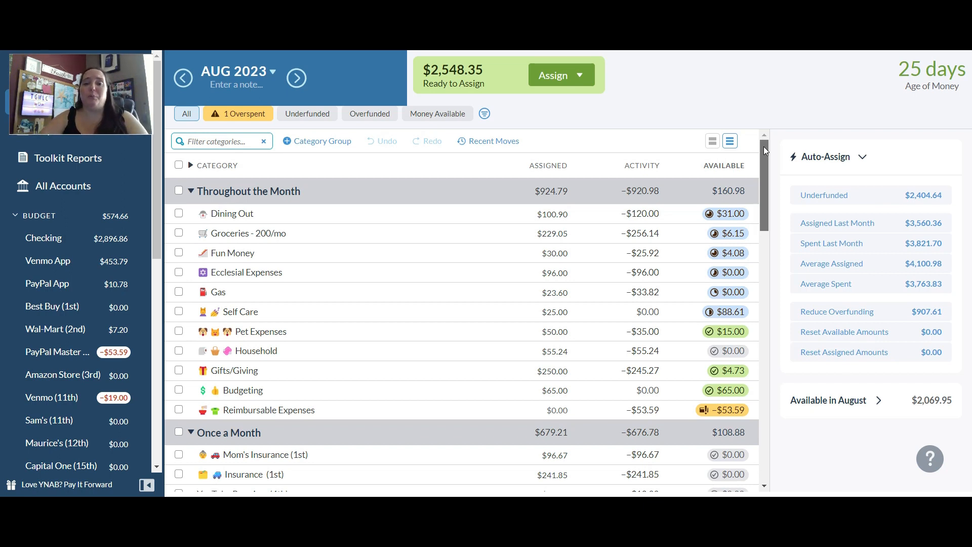
left_click(555, 214)
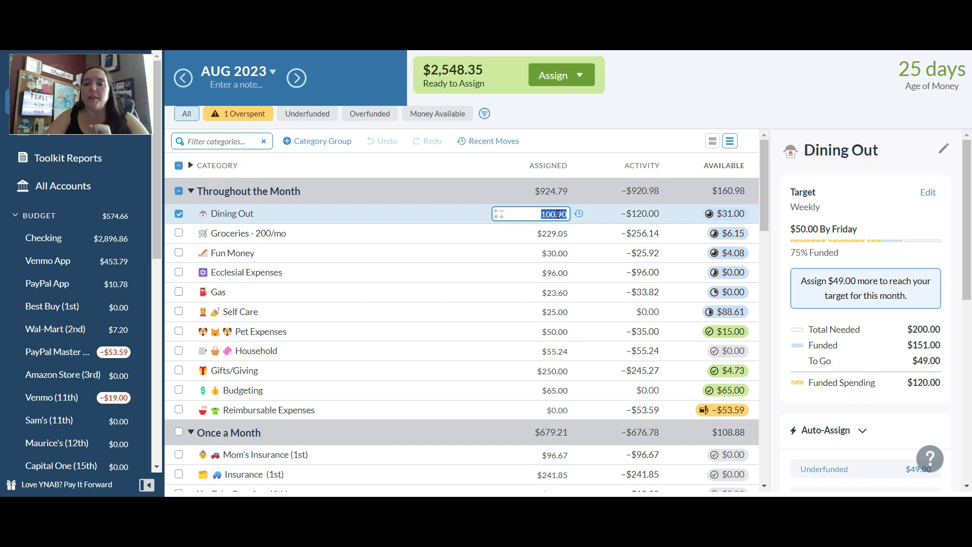
left_click(557, 214)
type("+5")
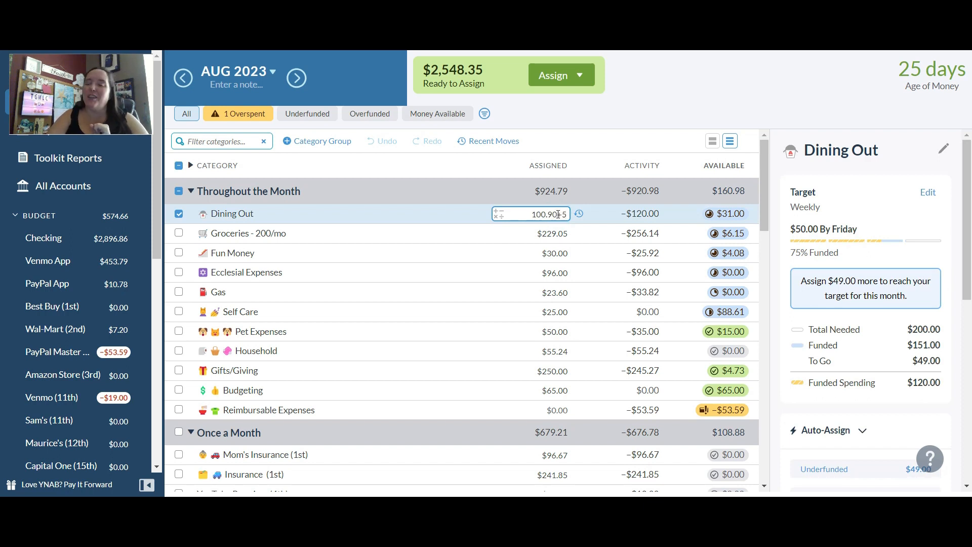
type("0")
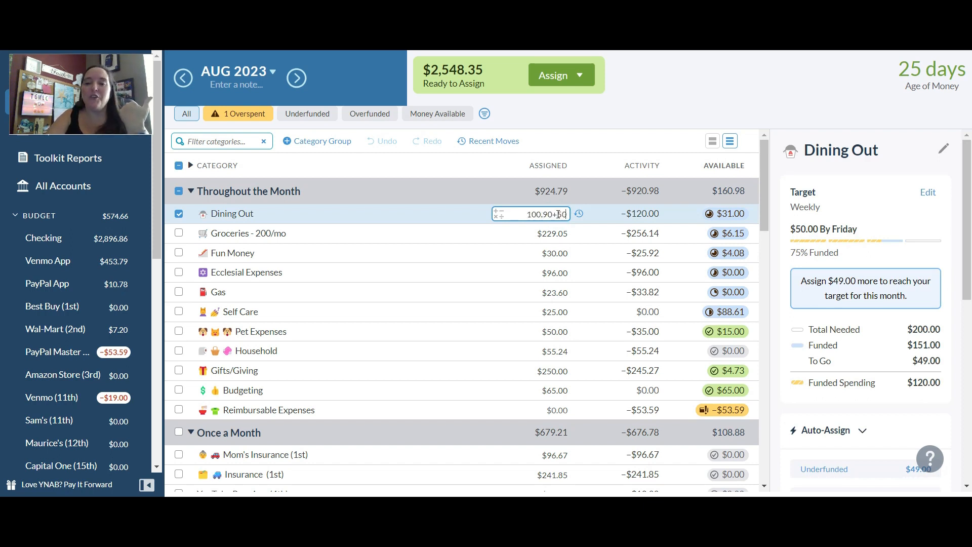
key("Return")
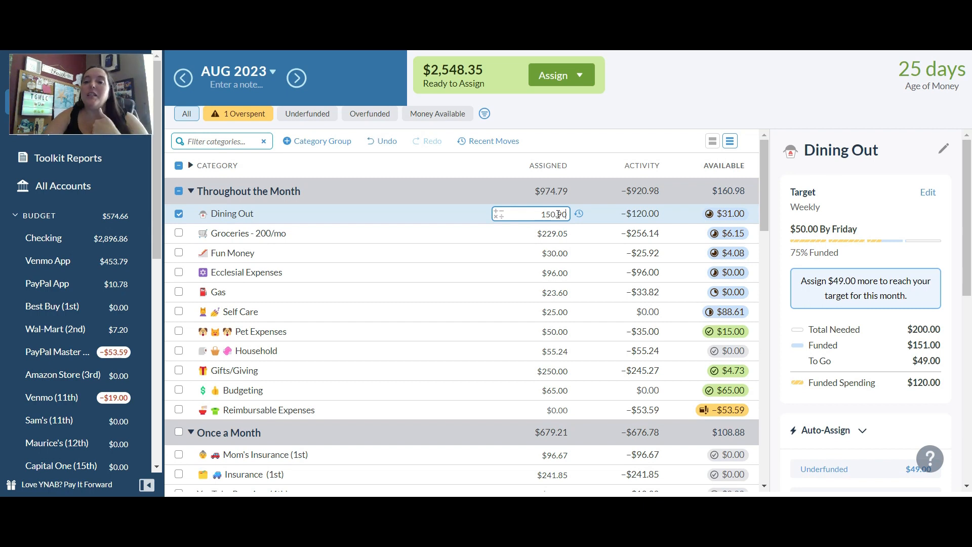
key("Return")
Add $100 to the amount assigned to Groceries and $10 to the amount assigned to Fun Money.
left_click(562, 231)
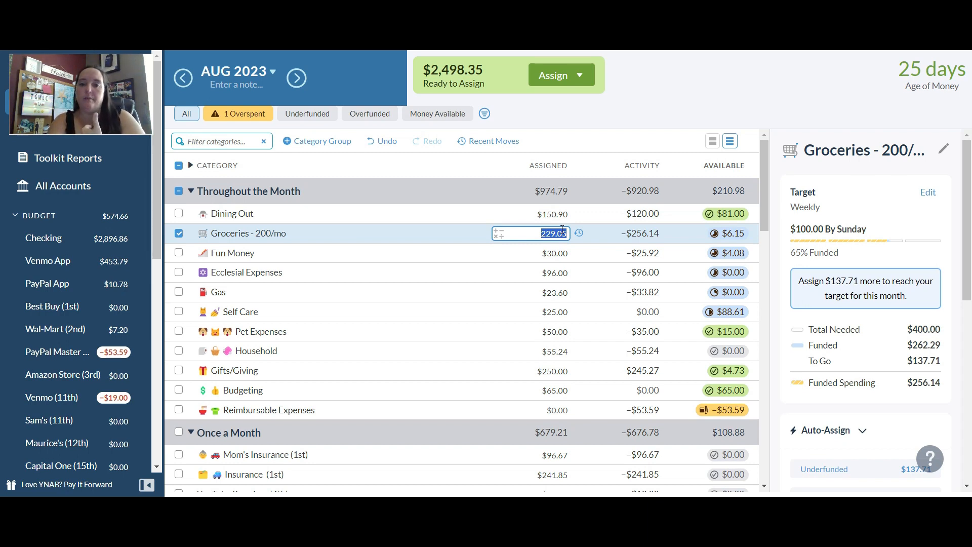
type("+100")
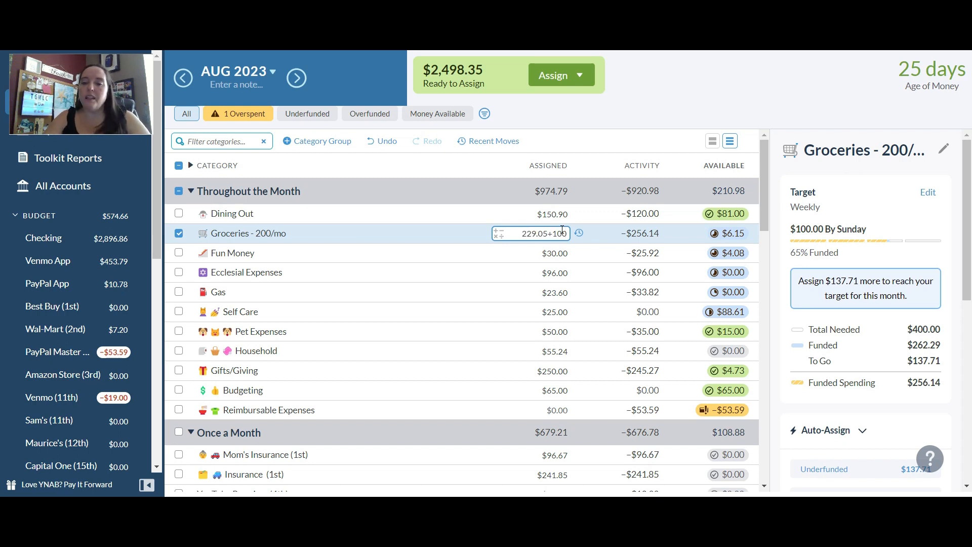
key("Return")
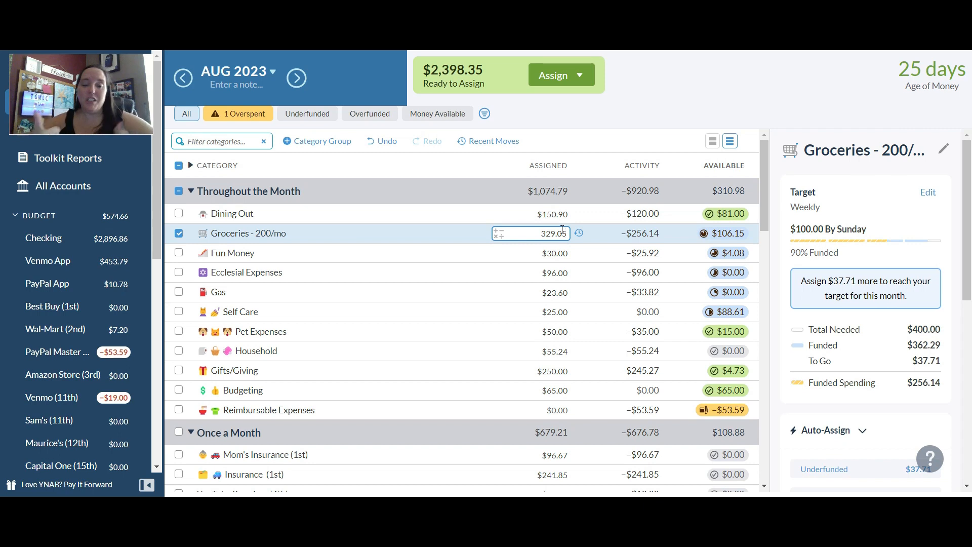
left_click(559, 253)
type("+10")
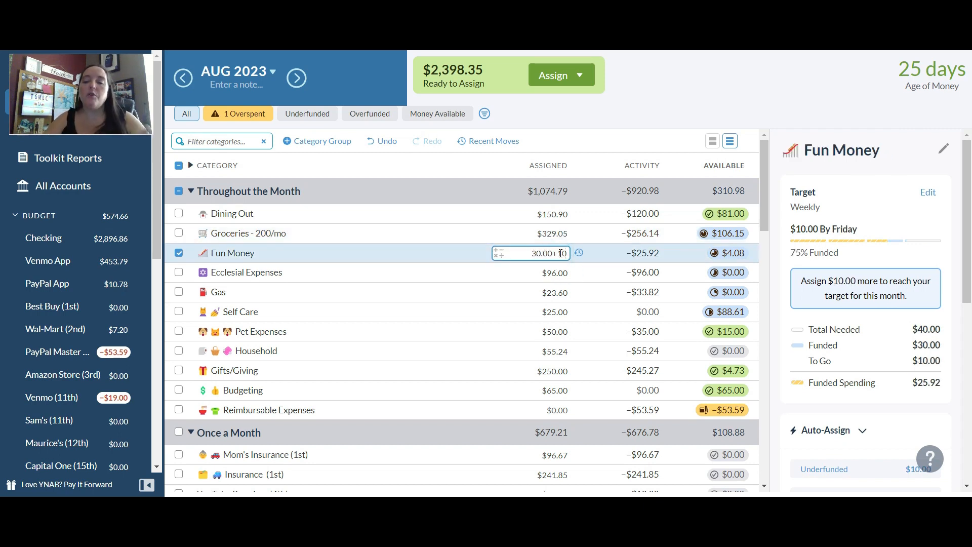
key("Return")
Add $60 to the amount assigned to Ecclesial Expenses and $50 to the amount assigned to Gas.
left_click(555, 272)
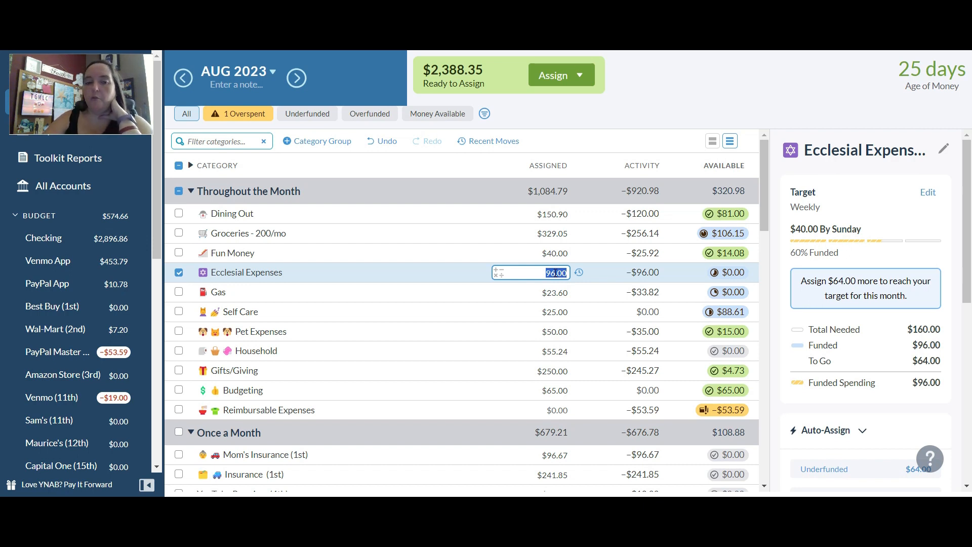
type("+")
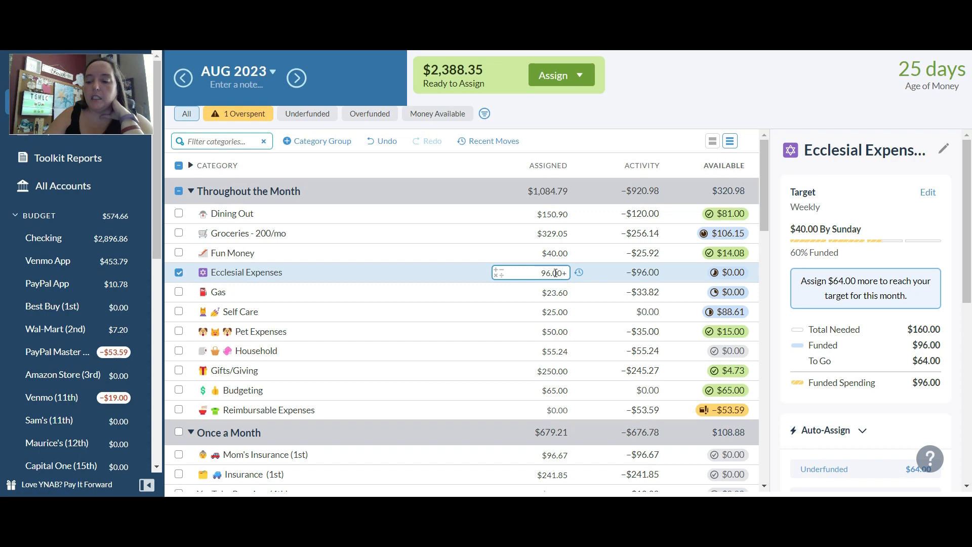
type("60")
key("Return")
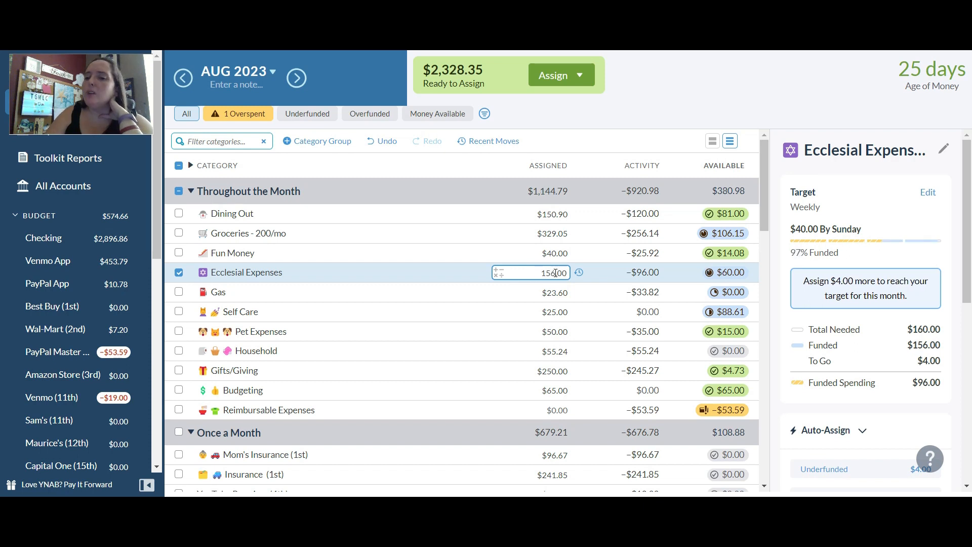
left_click(552, 287)
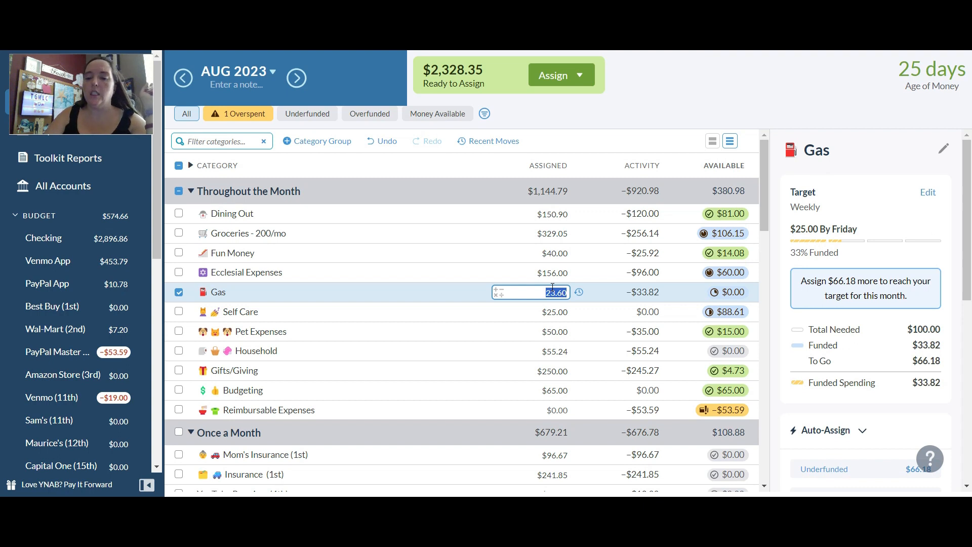
type("+50")
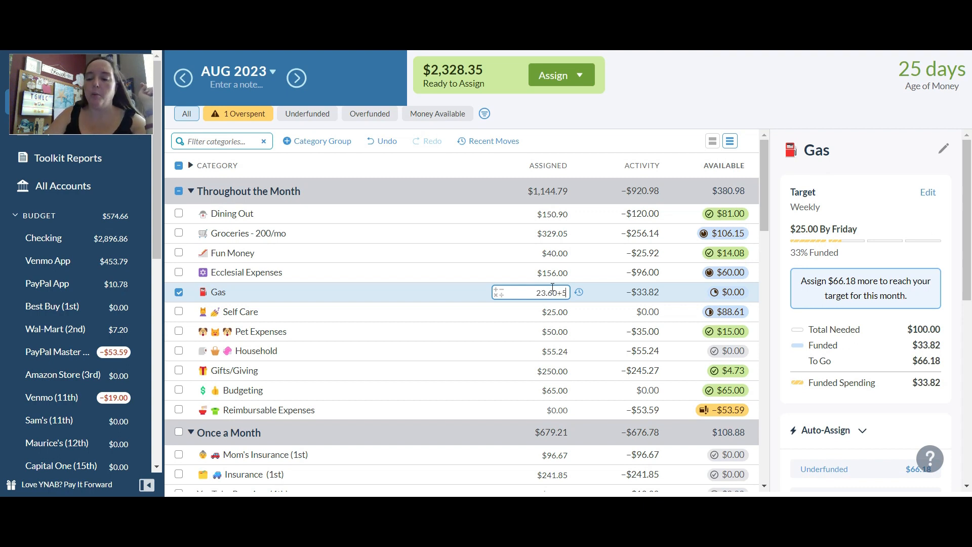
key("Return")
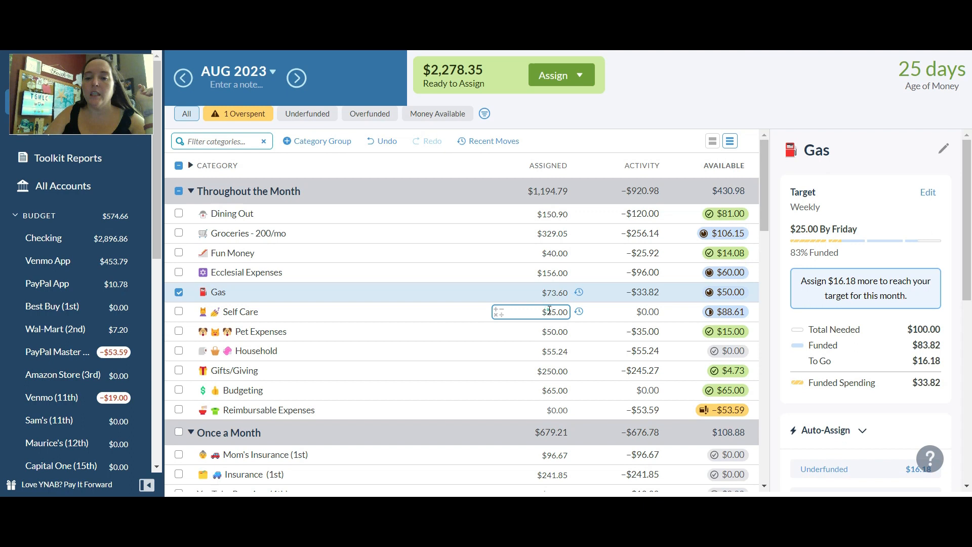
Add $25 to the amount assigned to Self Care, leaving no category selected.
left_click(550, 312)
type("+25")
key("Return")
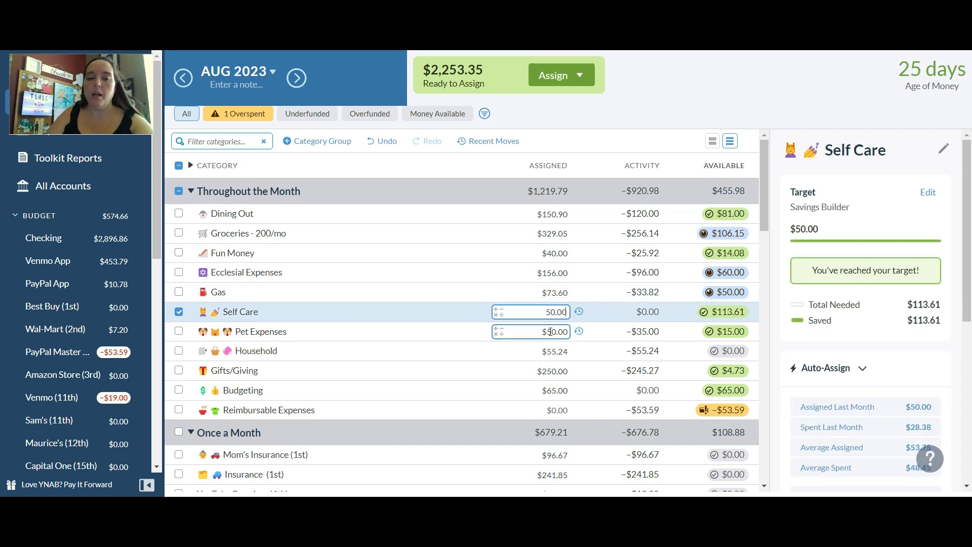
left_click(550, 330)
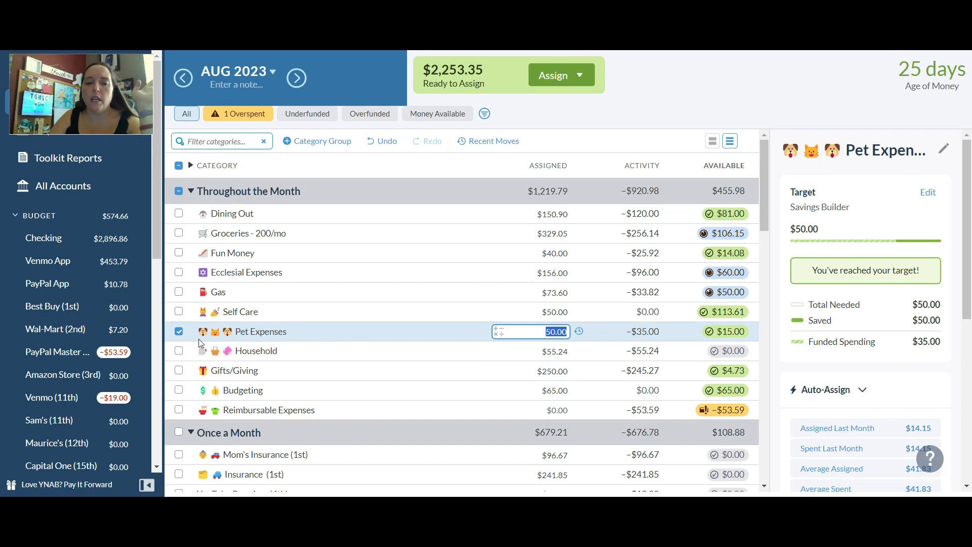
left_click(179, 331)
Add $500 to the amount assigned to Gifts/Giving and deselect the category.
left_click(544, 371)
type("+500")
key("Return")
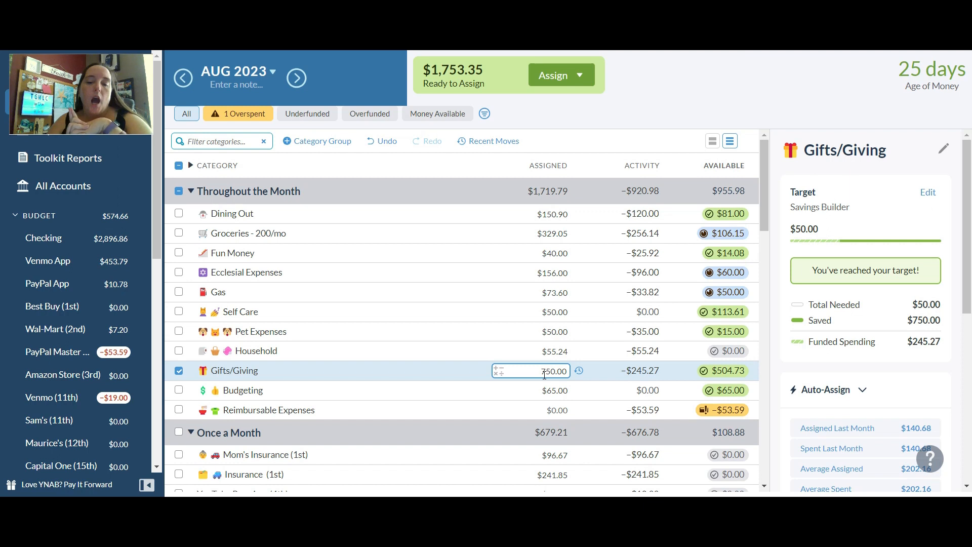
left_click(179, 370)
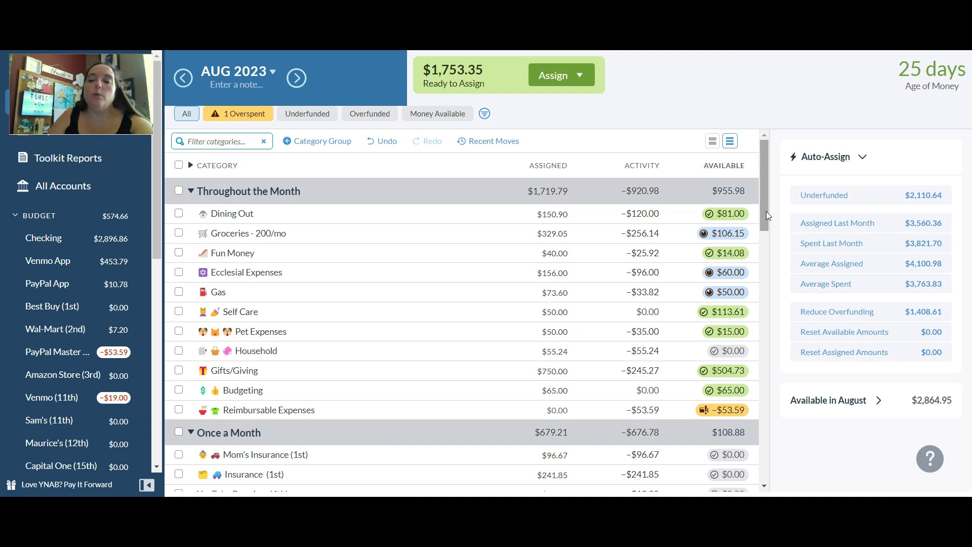
left_click_drag(766, 211, 765, 250)
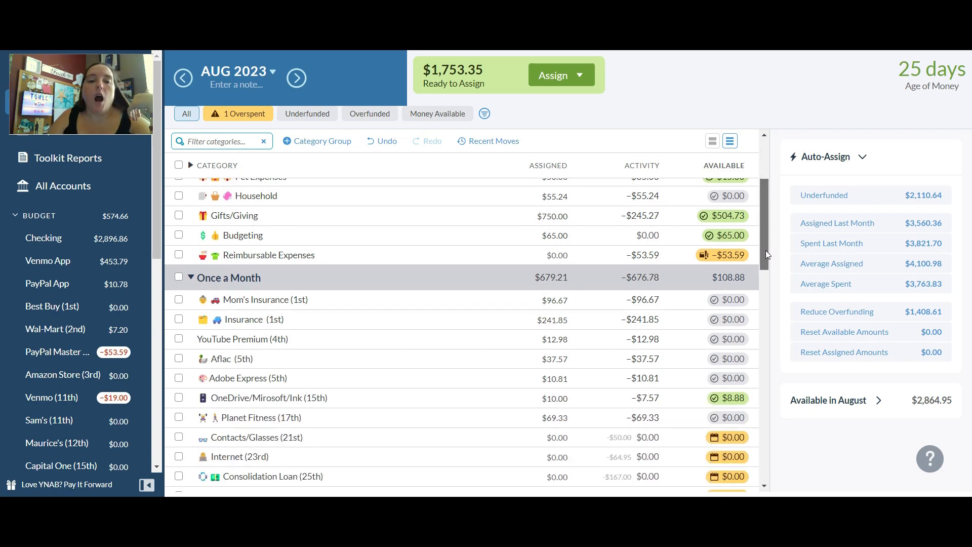
mouse_move(727, 238)
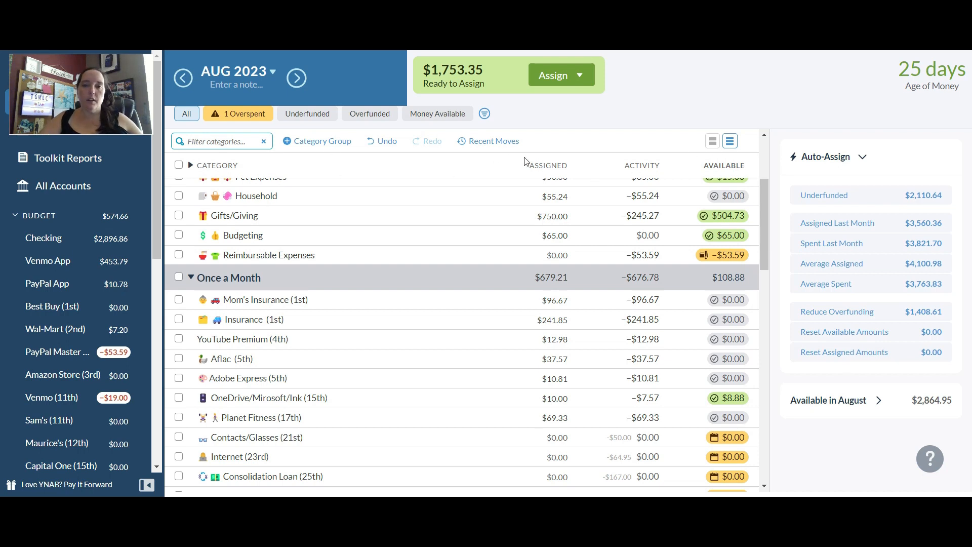
left_click(553, 254)
left_click(544, 235)
left_click(534, 214)
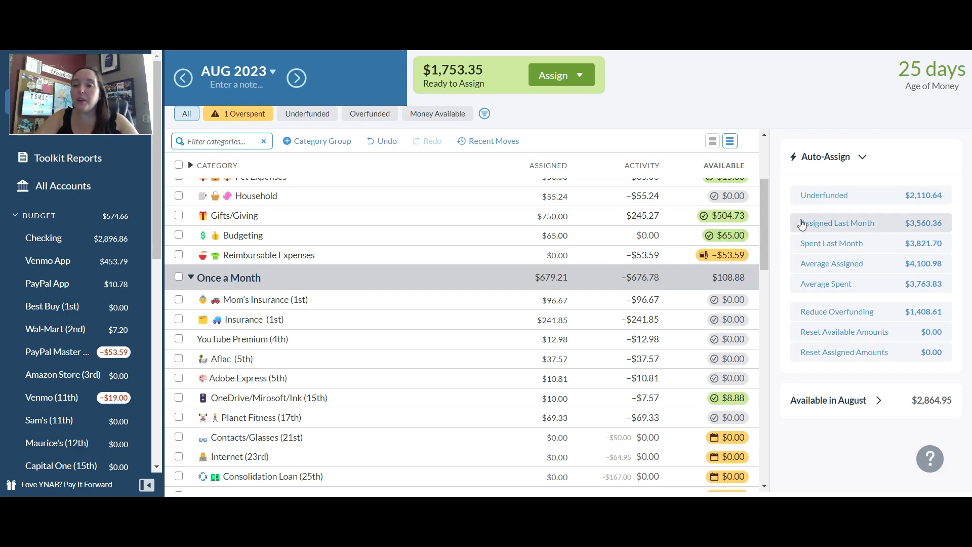
Assign $50 to Contacts/Glasses and the underfunded $64.95 to Internet in the Once a Month group.
left_click_drag(766, 206, 768, 253)
left_click(565, 268)
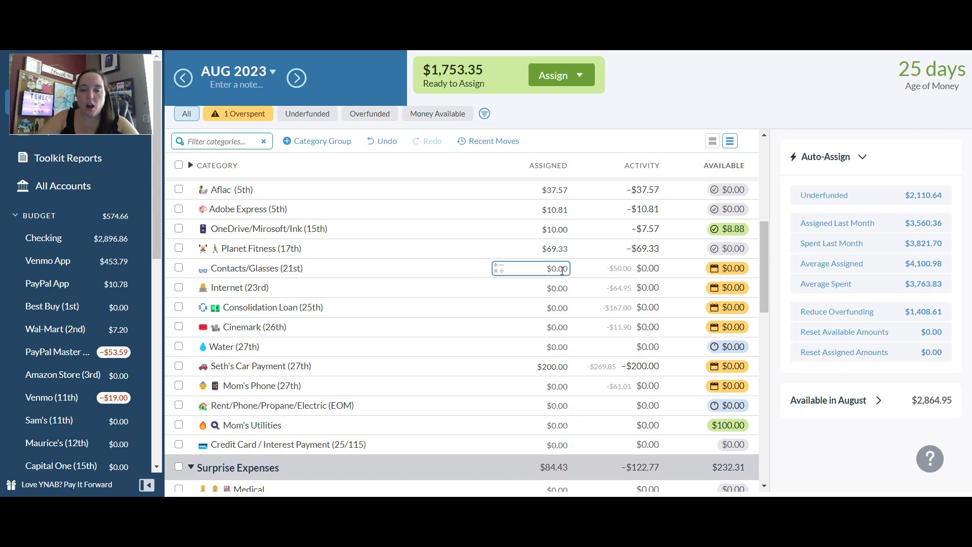
left_click(562, 270)
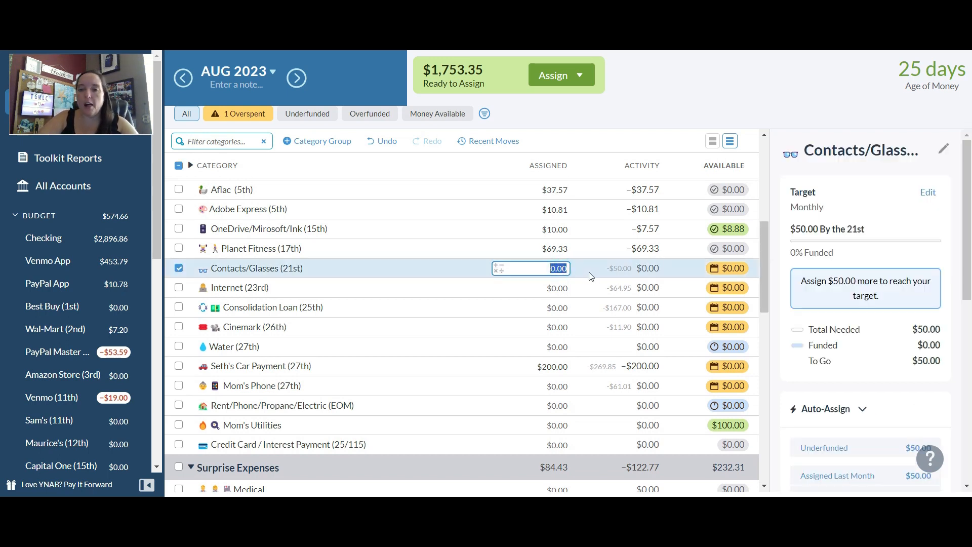
type("50")
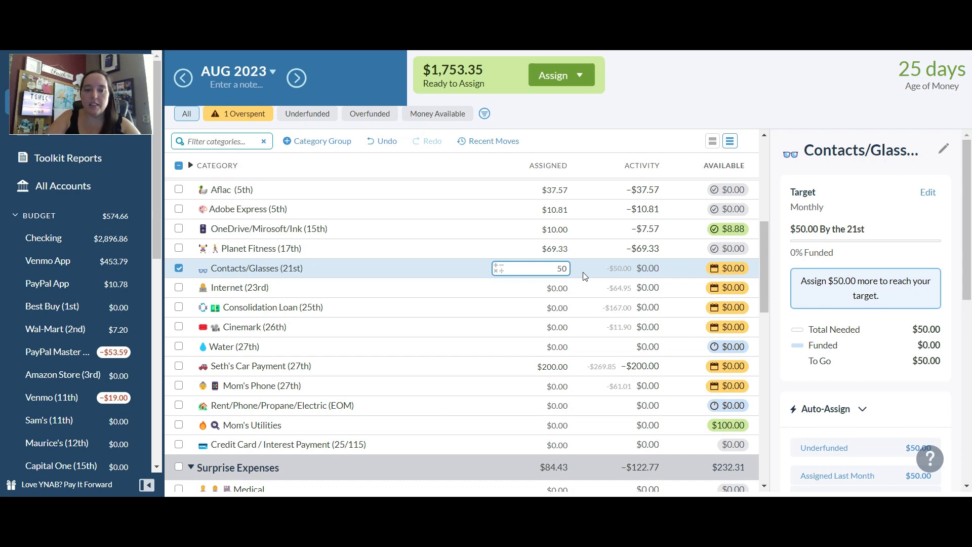
key("Return")
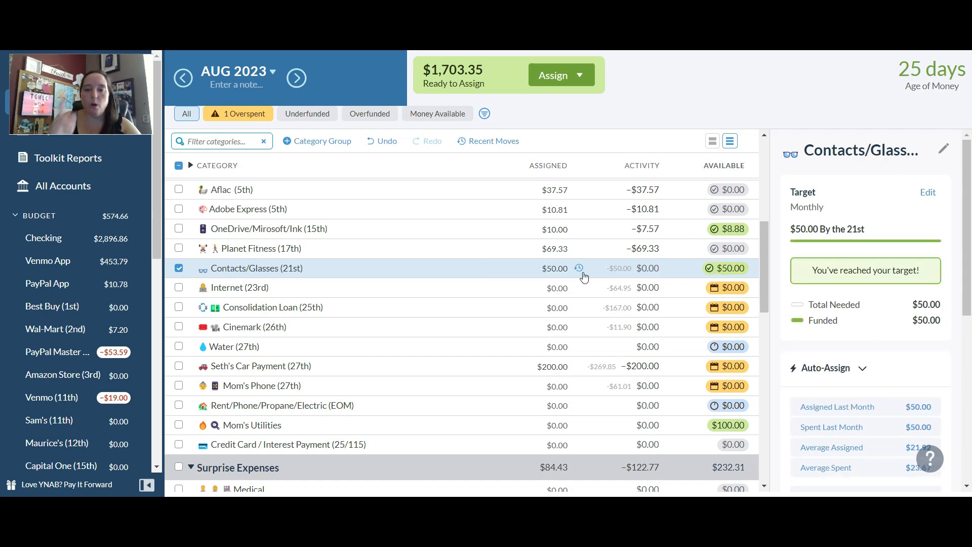
left_click(565, 287)
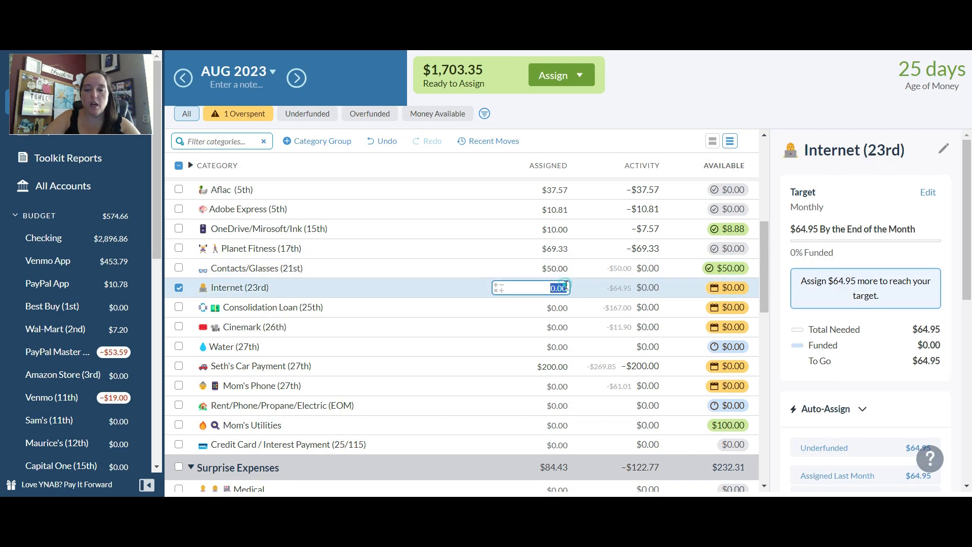
left_click(833, 458)
Assign $167 to Consolidation Loan in the Once a Month group.
left_click(559, 306)
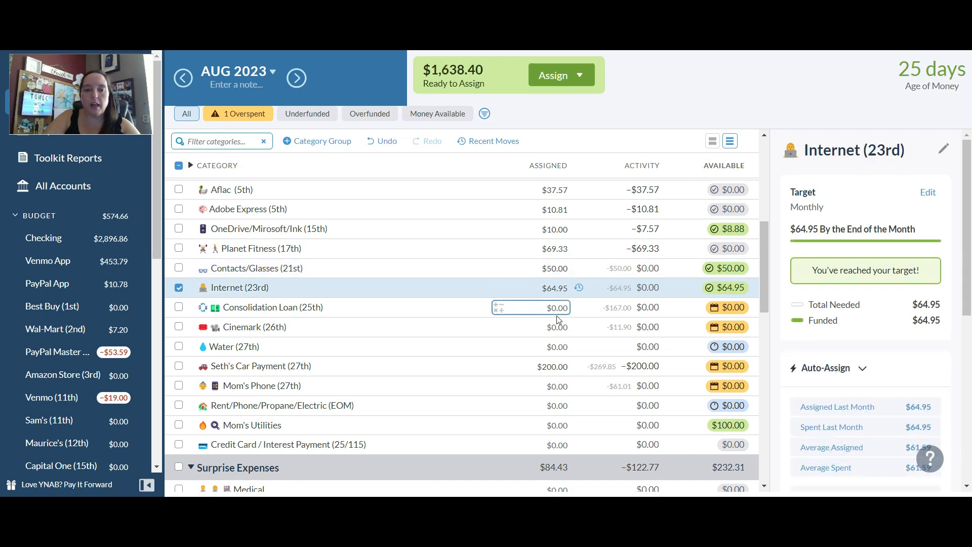
left_click(560, 307)
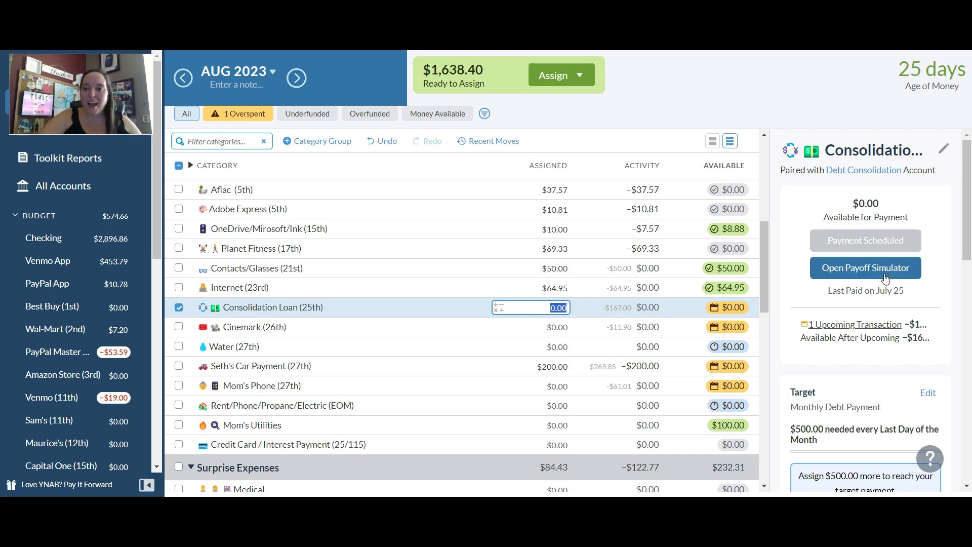
type("167")
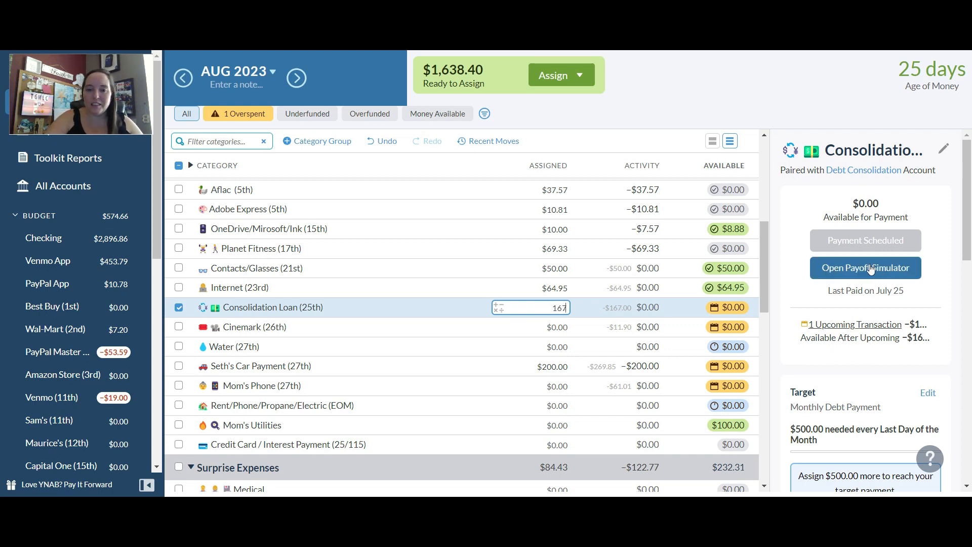
key("Return")
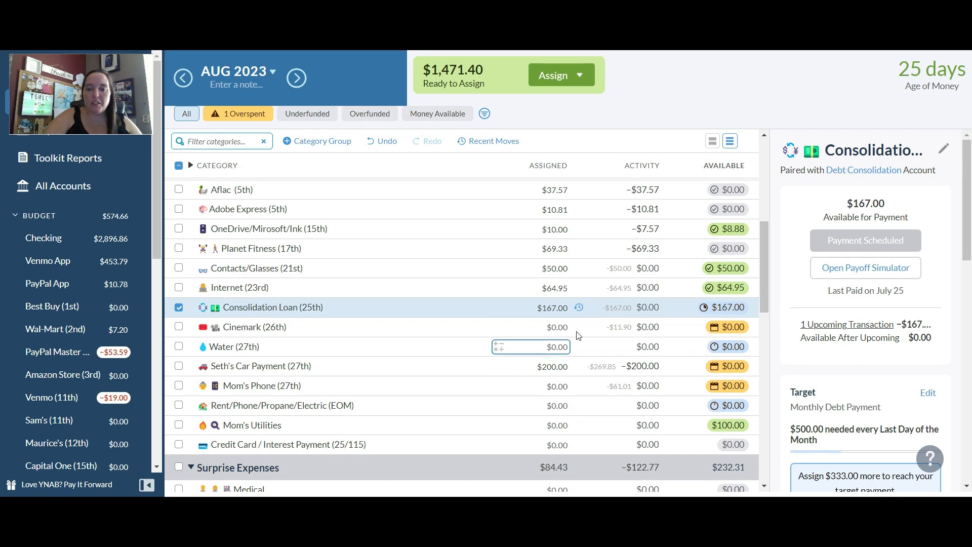
Assign the underfunded $11.90 to Cinemark and $120 to Water.
left_click(550, 330)
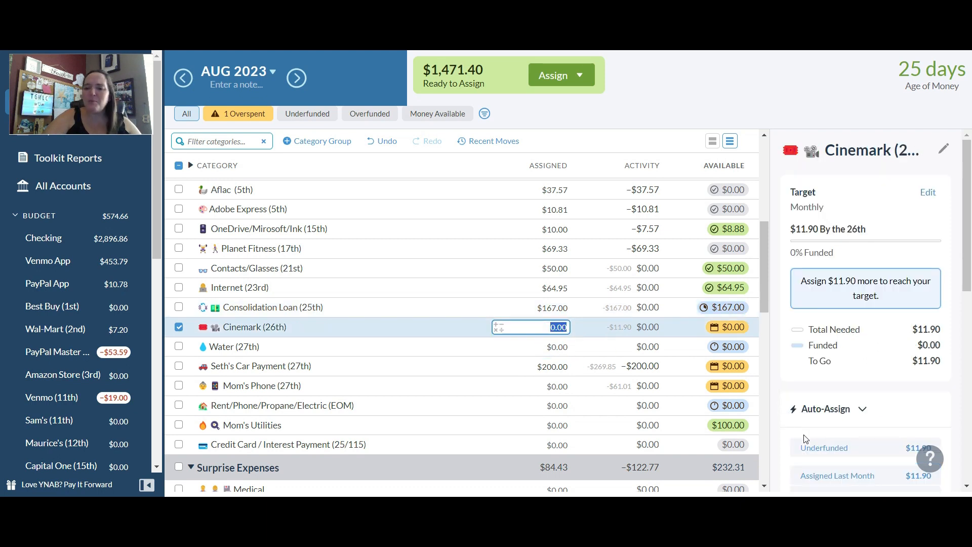
left_click(810, 446)
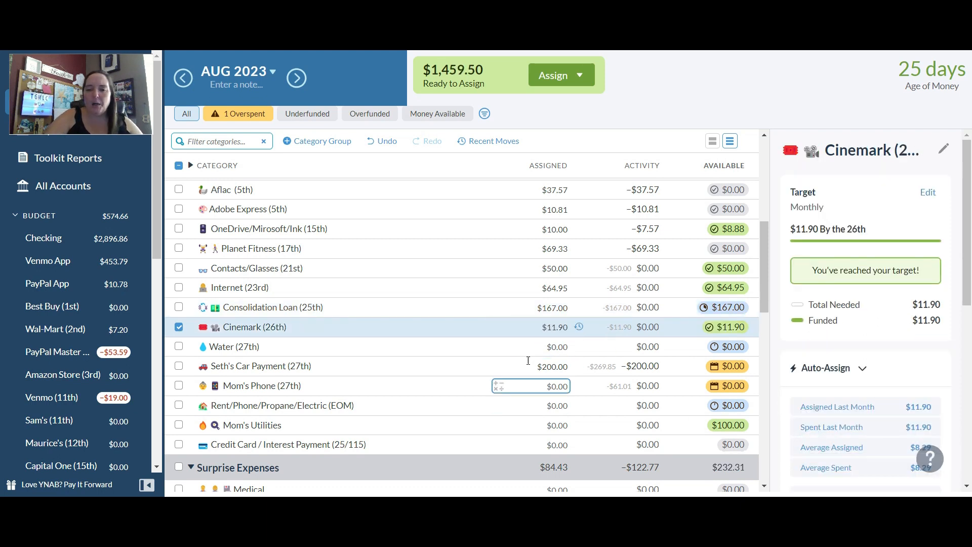
left_click(549, 354)
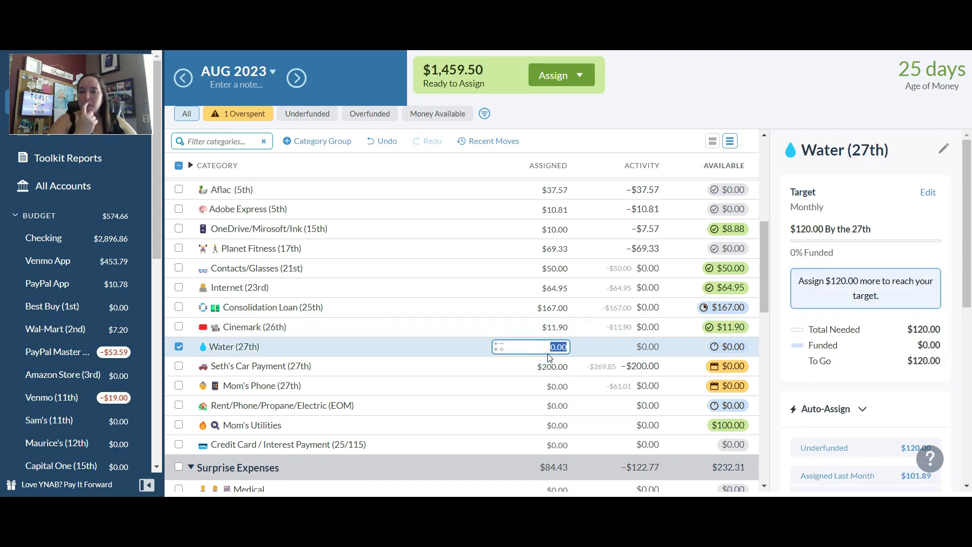
type("120")
key("Return")
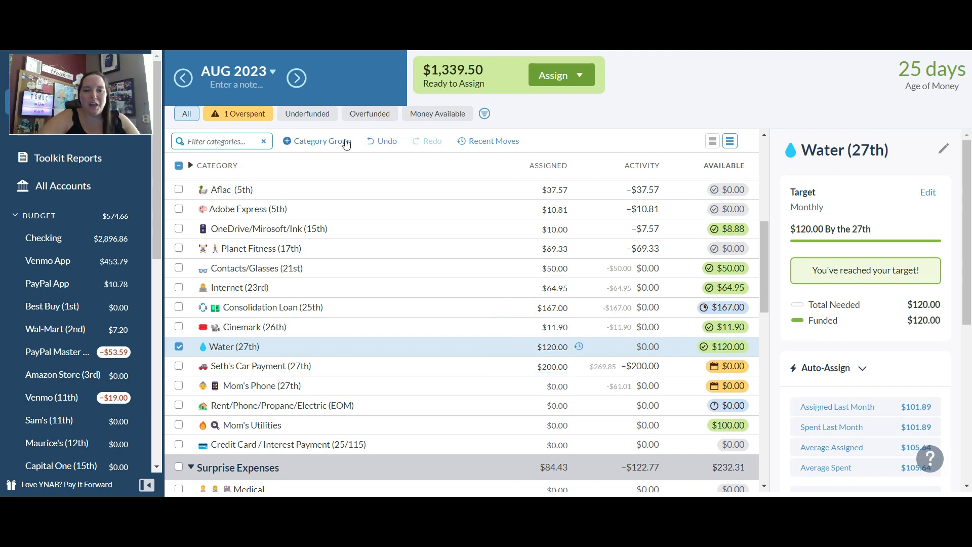
Undo the last assignments made to Water, Cinemark and Consolidation Loan.
left_click(380, 141)
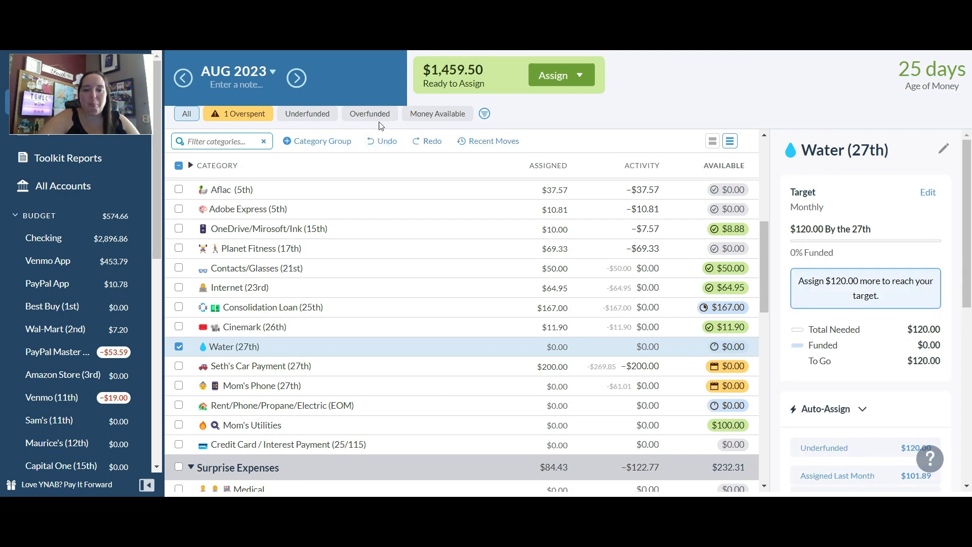
left_click(563, 325)
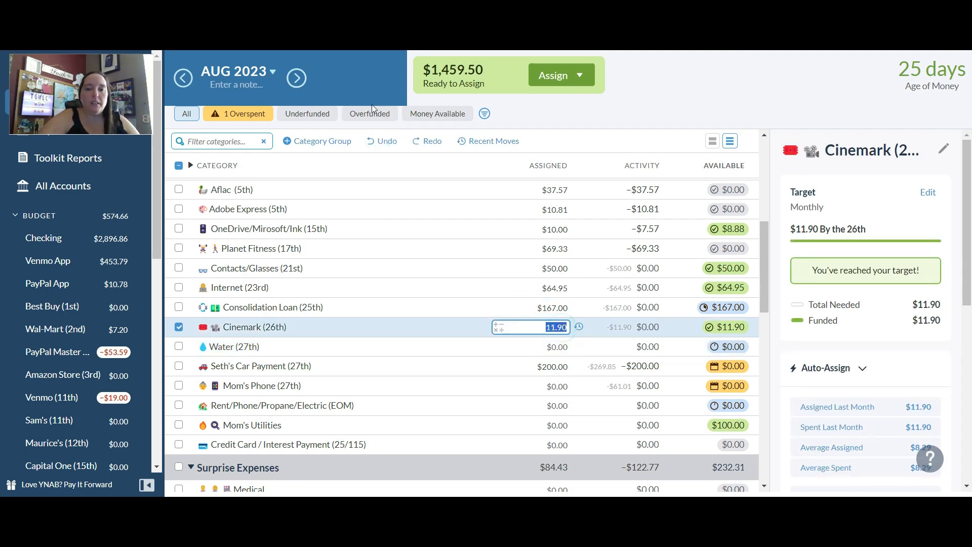
left_click(380, 140)
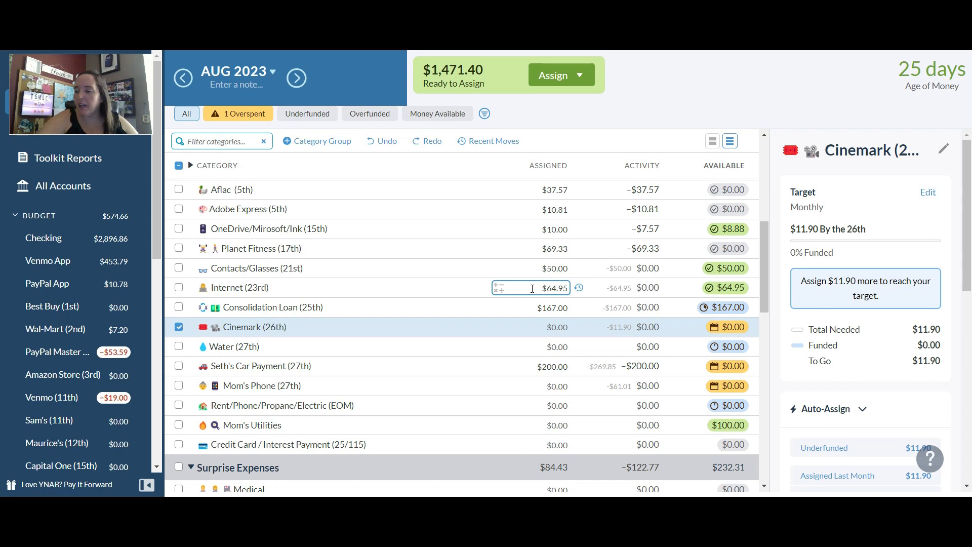
left_click(553, 307)
left_click(376, 141)
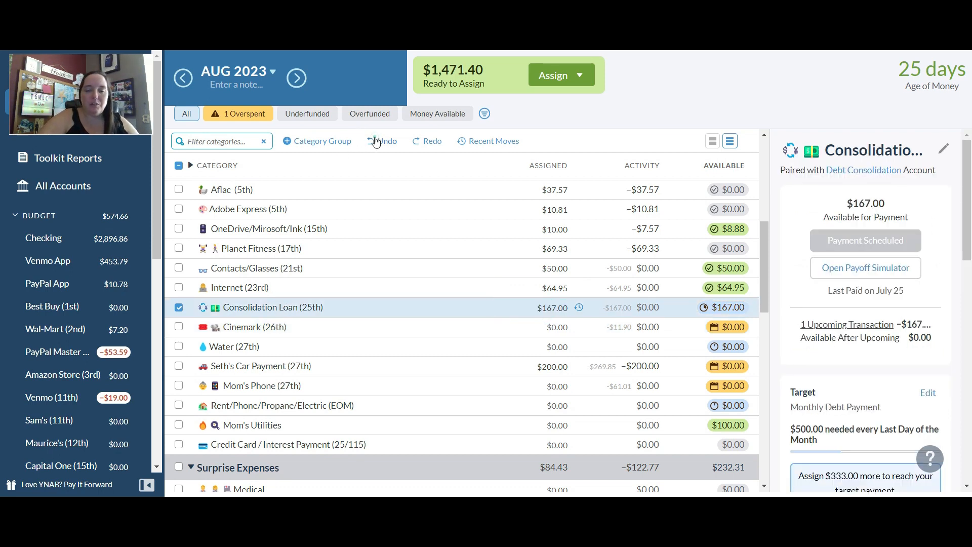
left_click(376, 141)
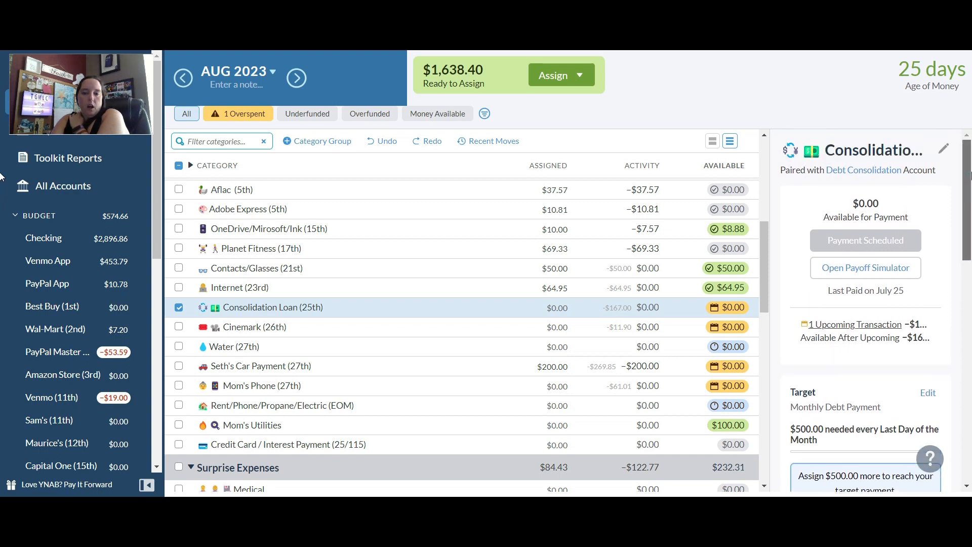
Expand the Credit Card Payments group and assign the underfunded $80 to Mattress Firm.
left_click_drag(766, 229, 766, 261)
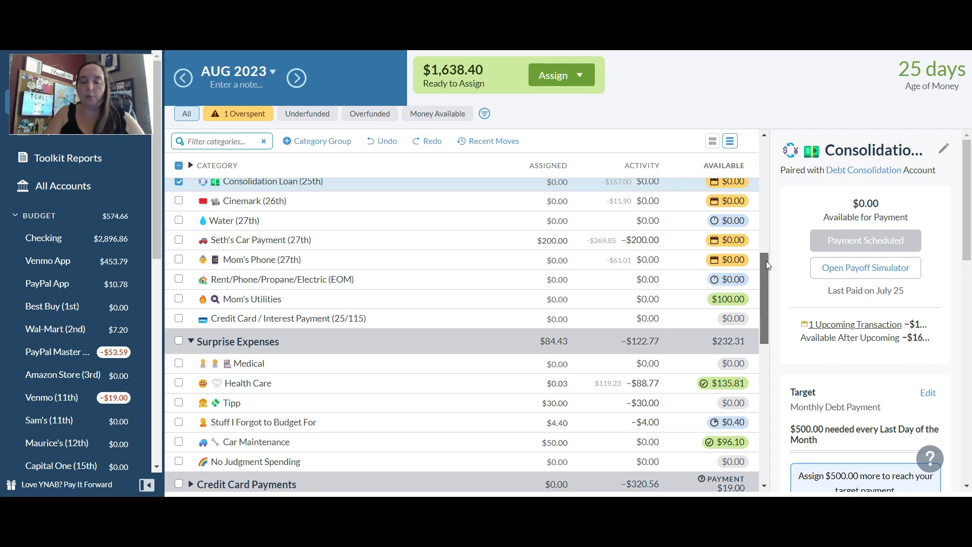
left_click_drag(766, 260, 767, 312)
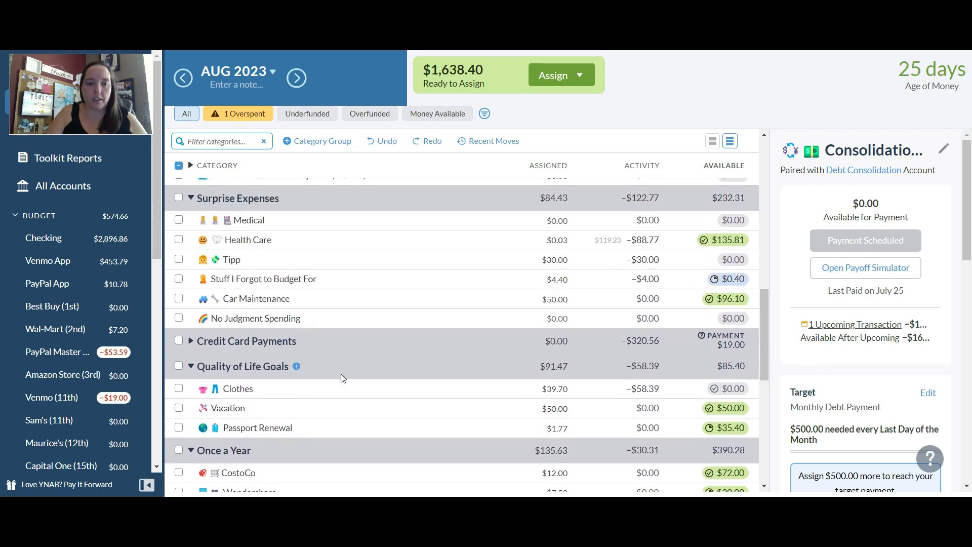
left_click(191, 340)
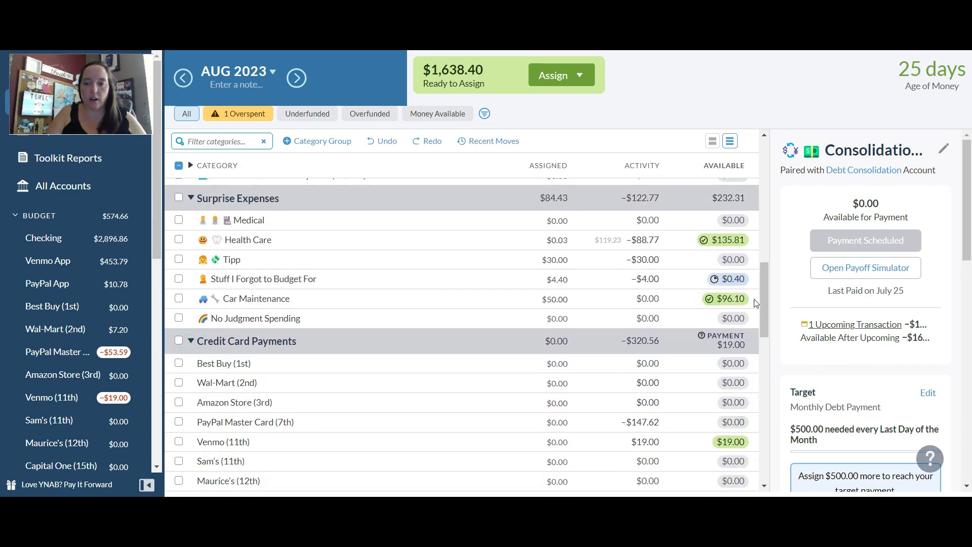
left_click_drag(770, 296, 760, 341)
left_click(574, 355)
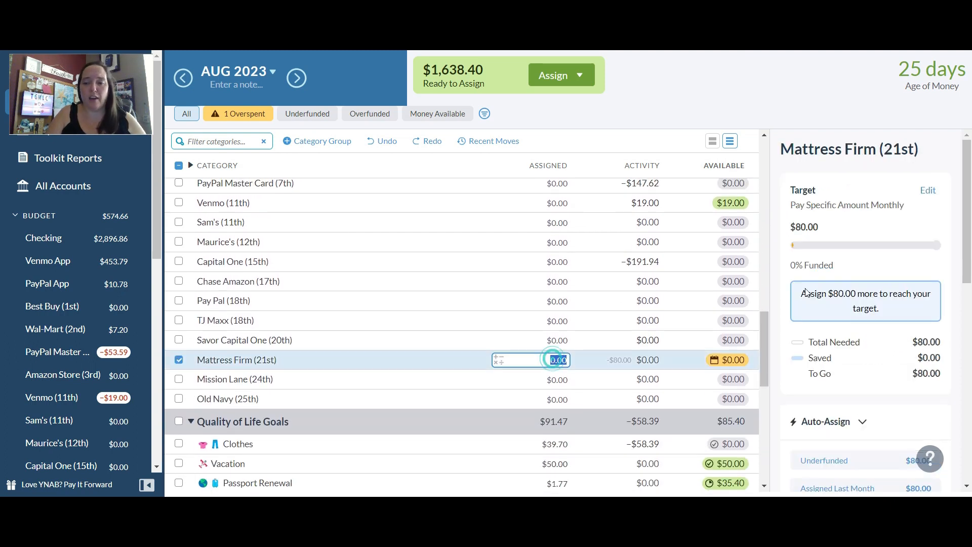
left_click(813, 460)
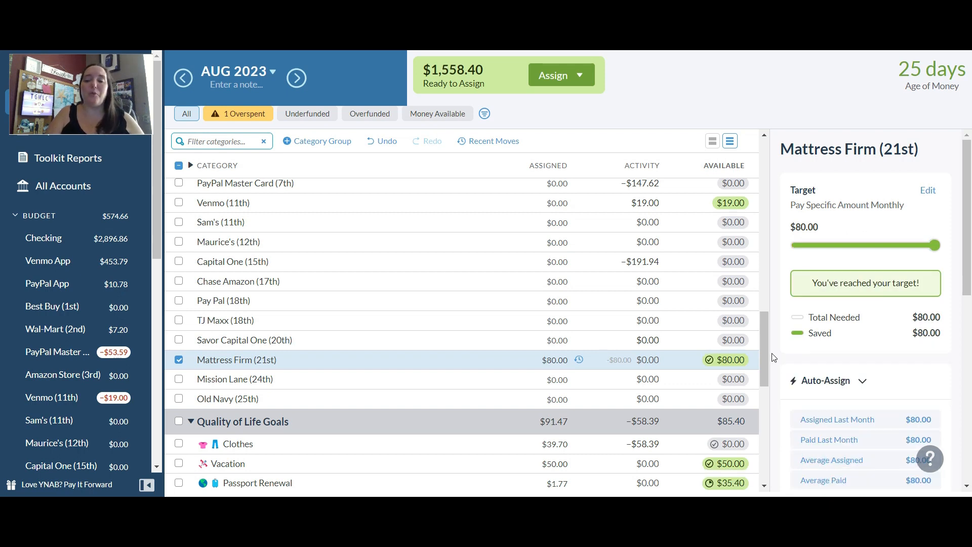
Add $53 to the amount assigned to 52 Week Challenge in the No Touchy! group and select Pet Emergencies.
left_click_drag(761, 330, 770, 399)
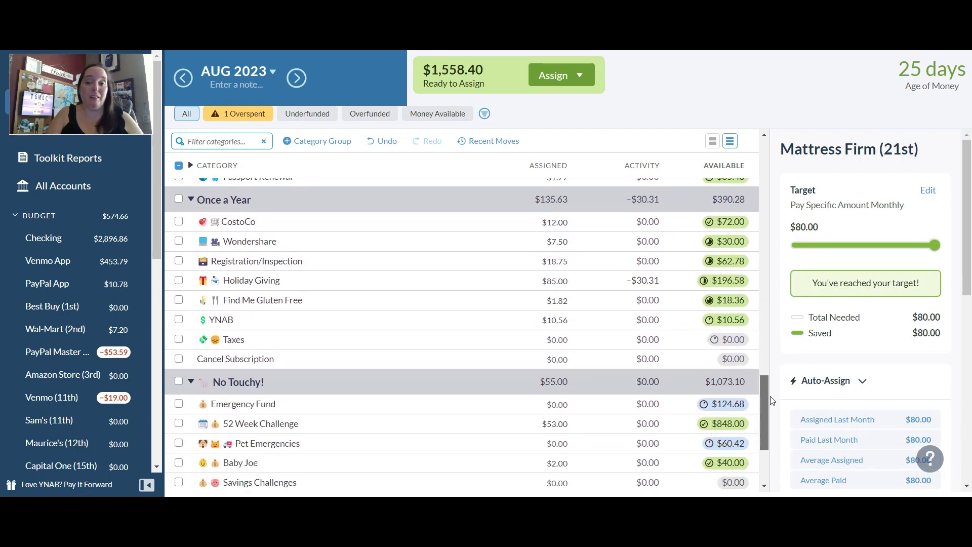
scroll(769, 399, "down", 1)
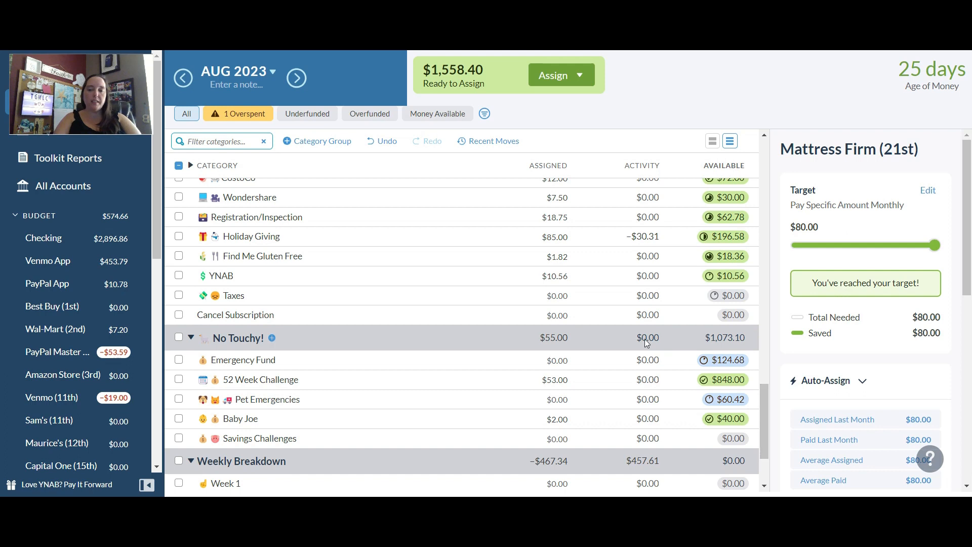
left_click(644, 384)
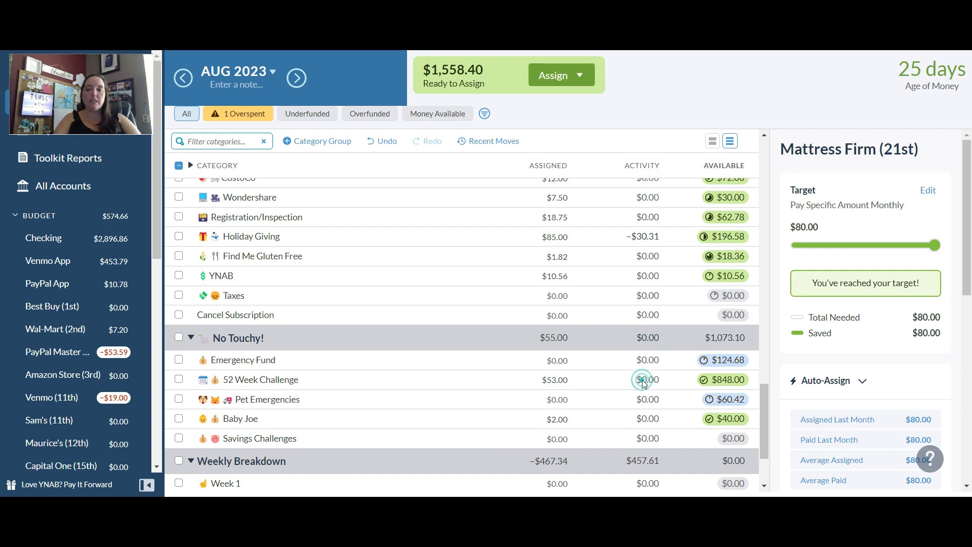
left_click(658, 381)
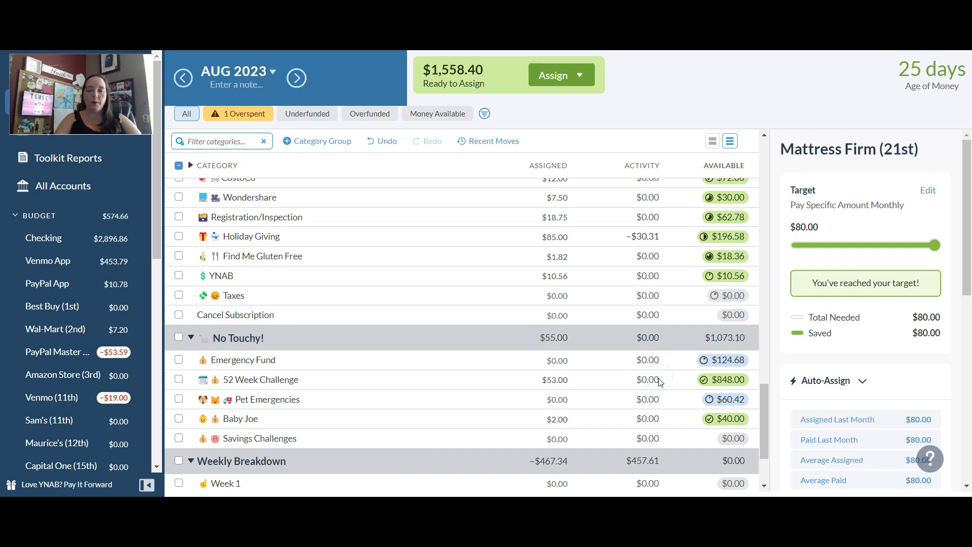
left_click(724, 380)
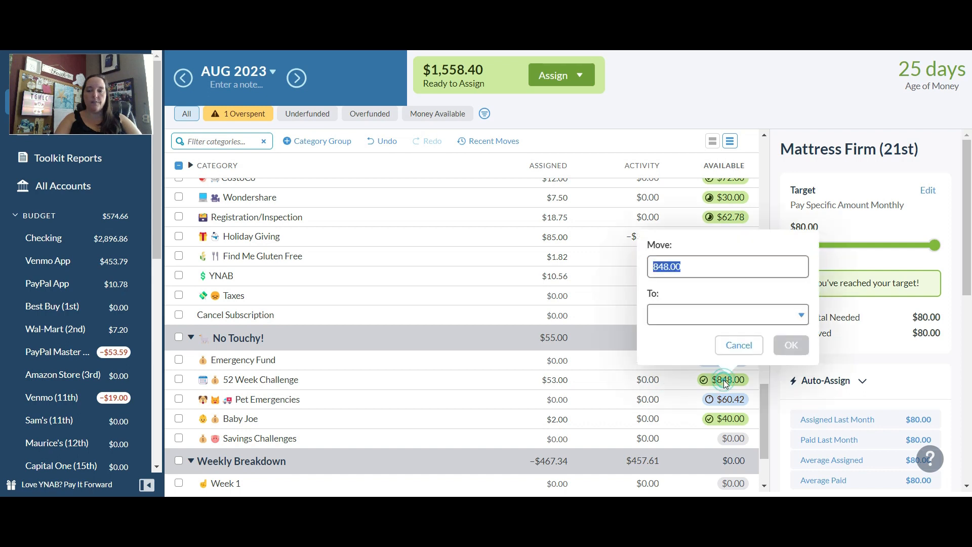
left_click(624, 380)
left_click(658, 381)
left_click(569, 380)
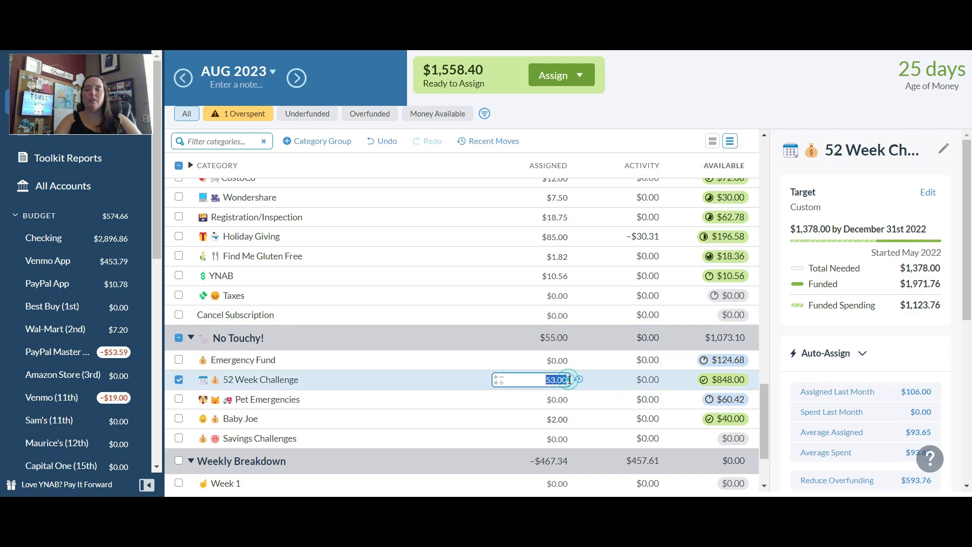
type("+53")
key("Return")
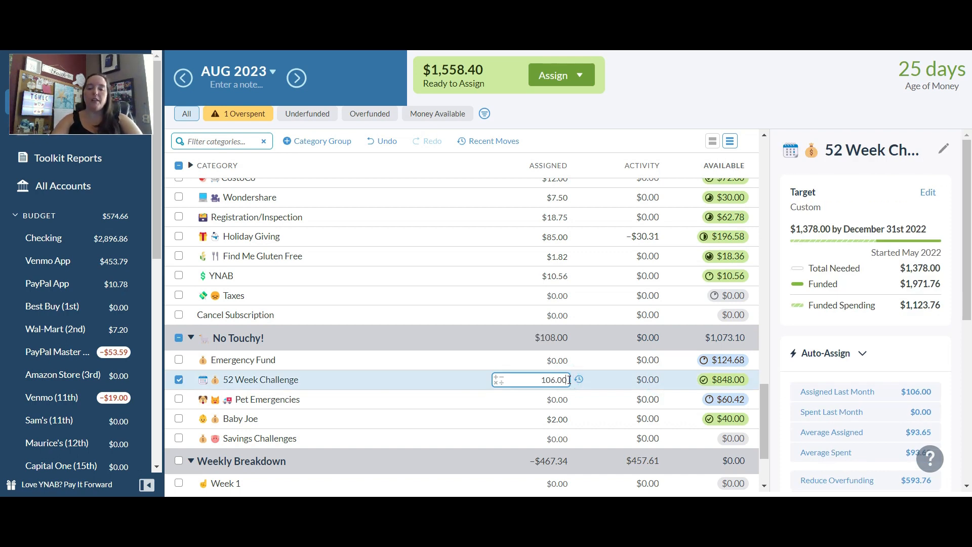
left_click(557, 400)
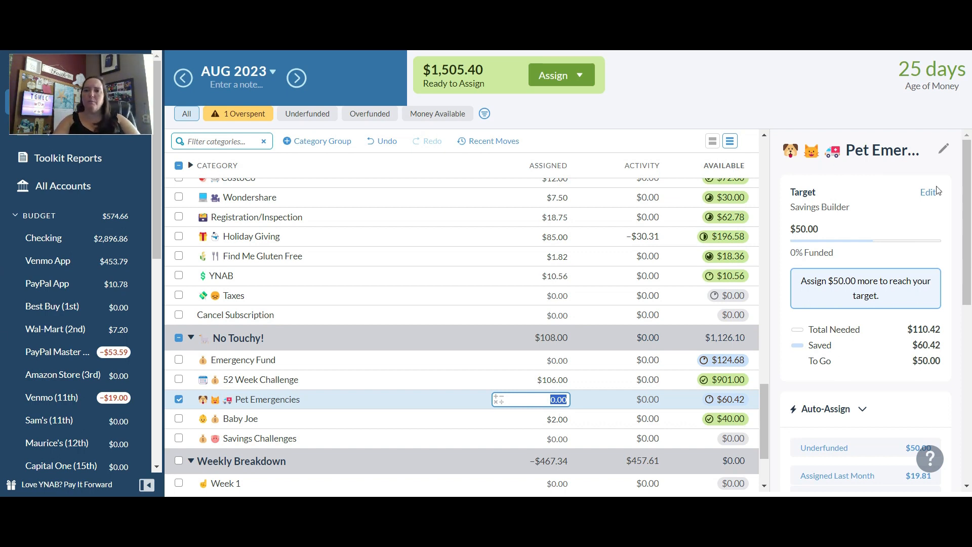
Search the web in a new browser tab for "what week of the year is it".
key("ctrl+t")
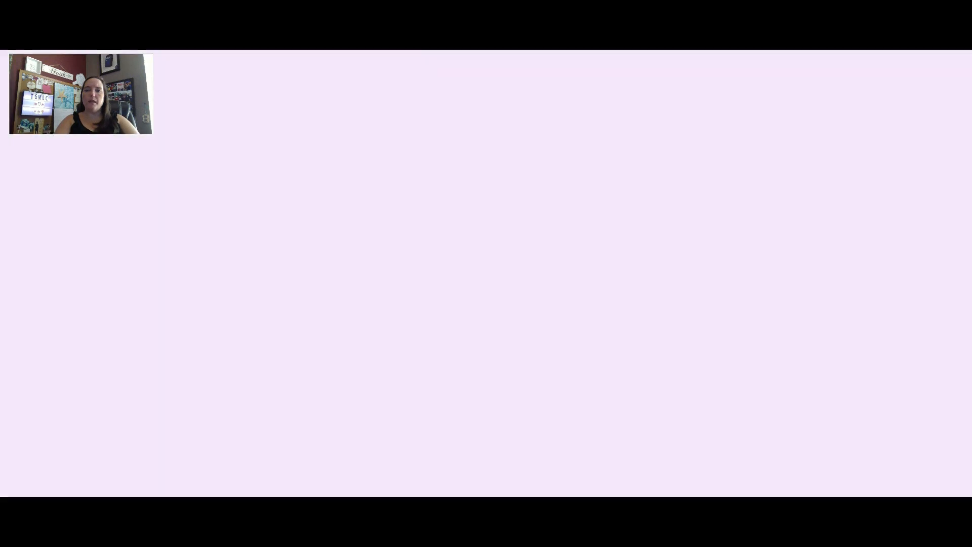
type("what week of")
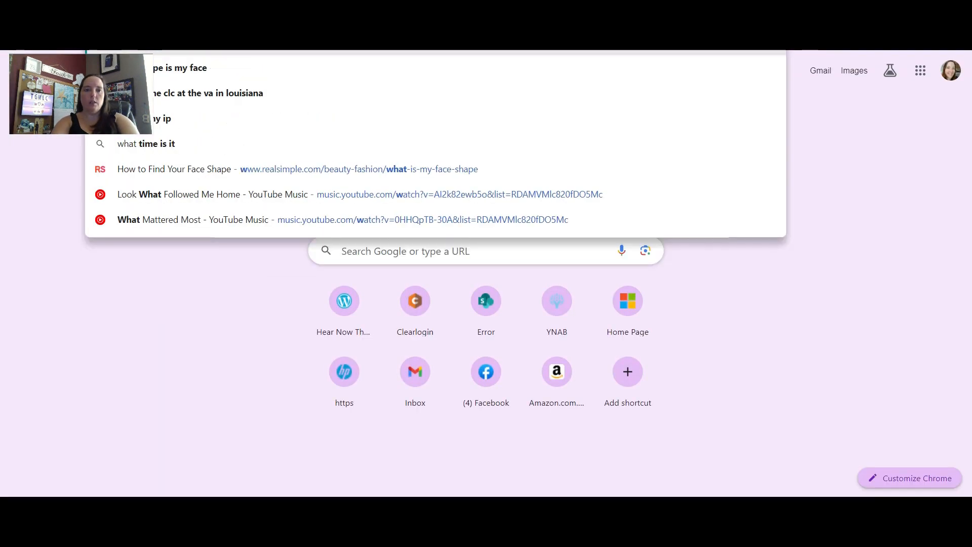
type(" the year is it")
key("Return")
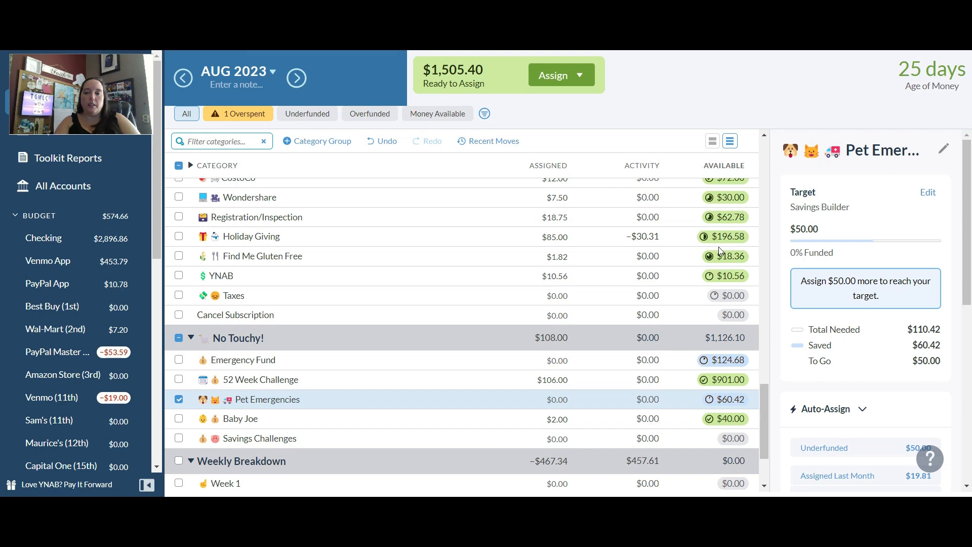
Add $2 to the amount assigned to the baby's category in the No Touchy! group.
left_click(557, 419)
type("4")
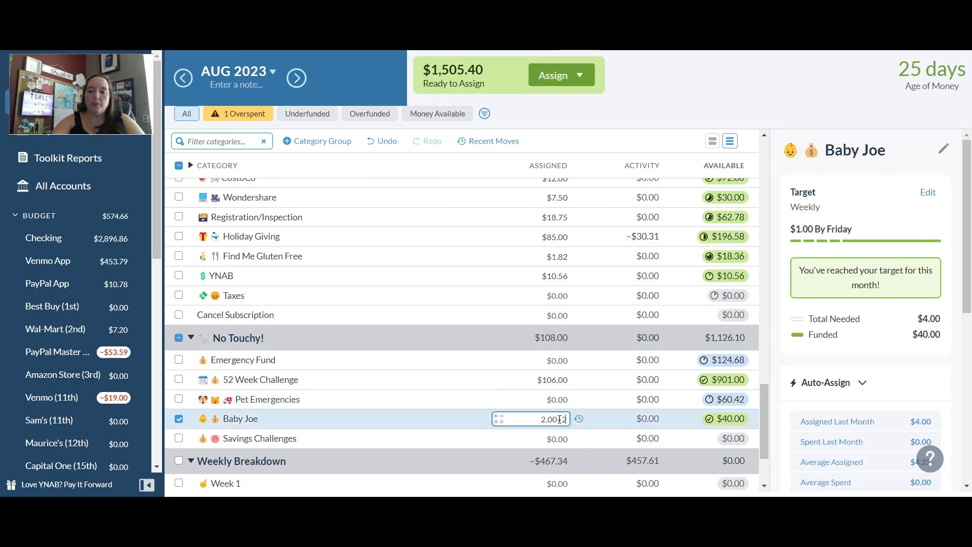
key("Return")
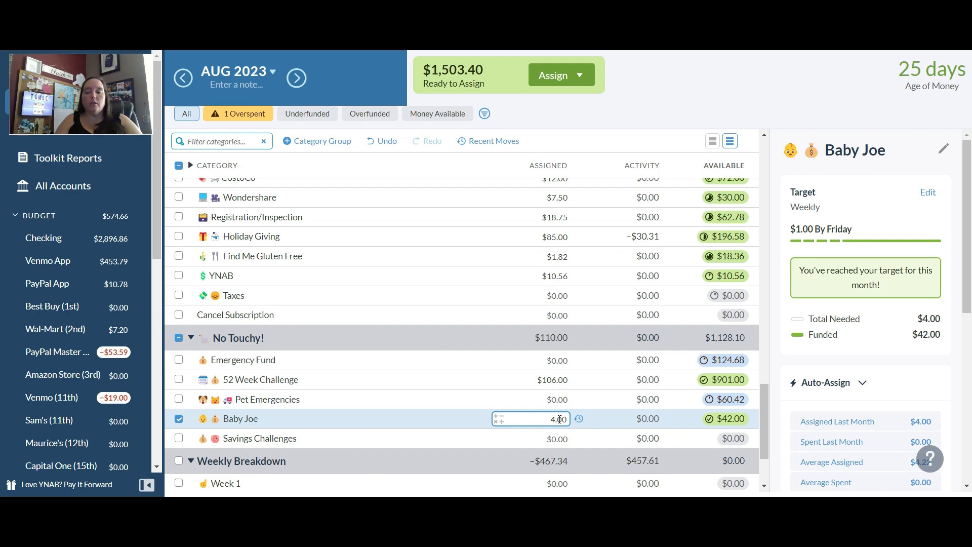
key("Return")
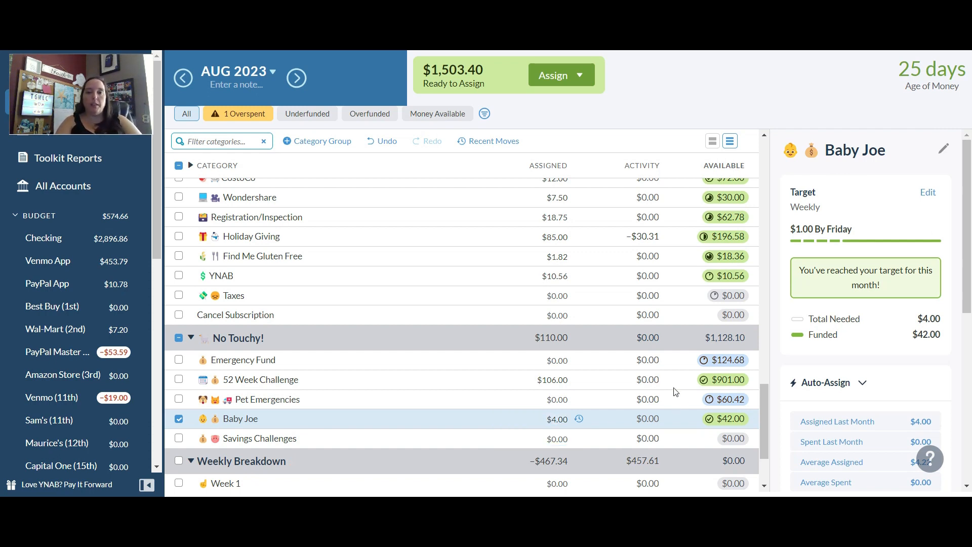
Assign $1,503.40 to Week 5 in the Weekly Breakdown group.
left_click_drag(764, 399, 763, 427)
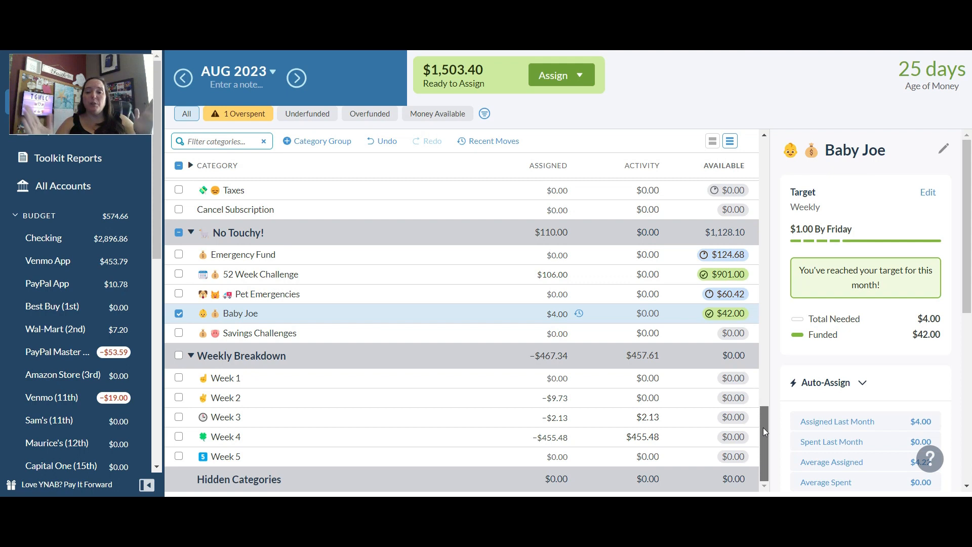
left_click(645, 458)
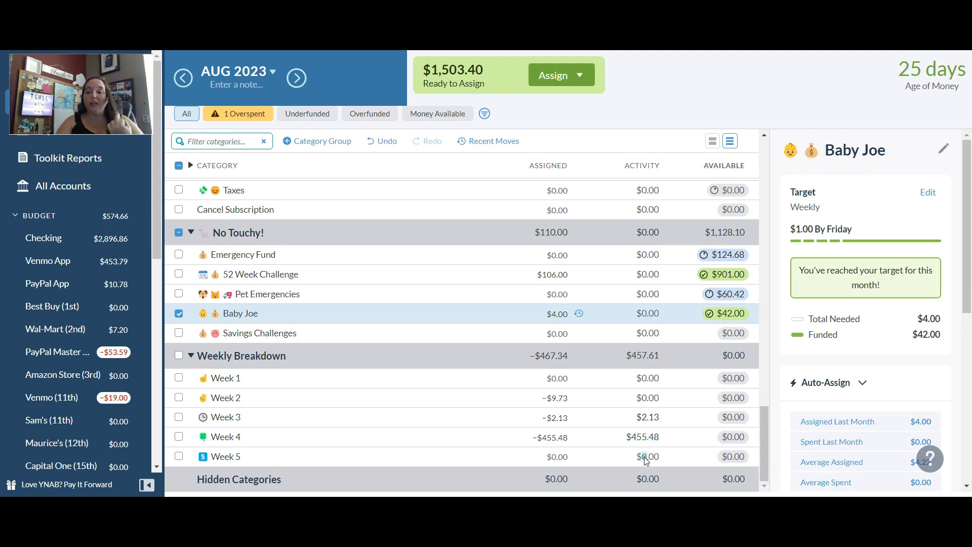
left_click(566, 456)
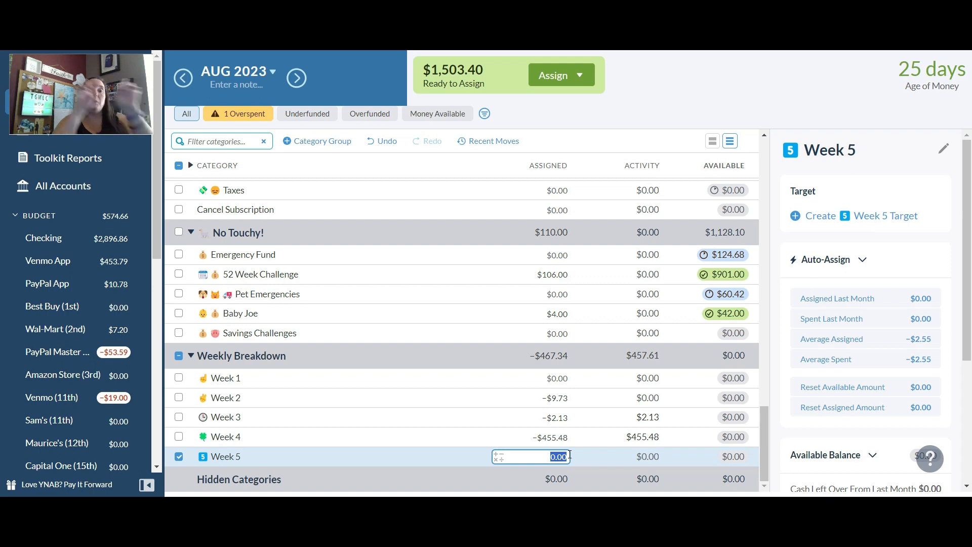
type("+1503.40")
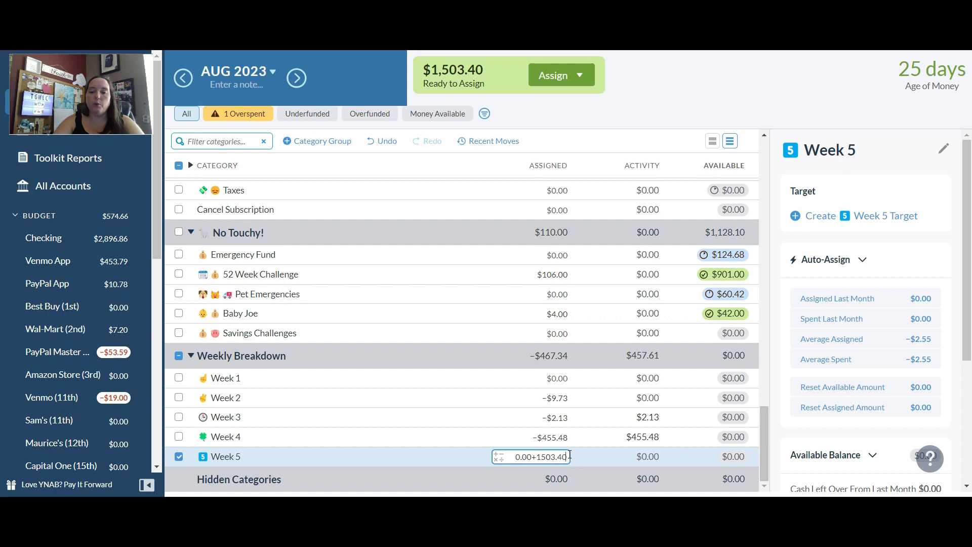
key("Return")
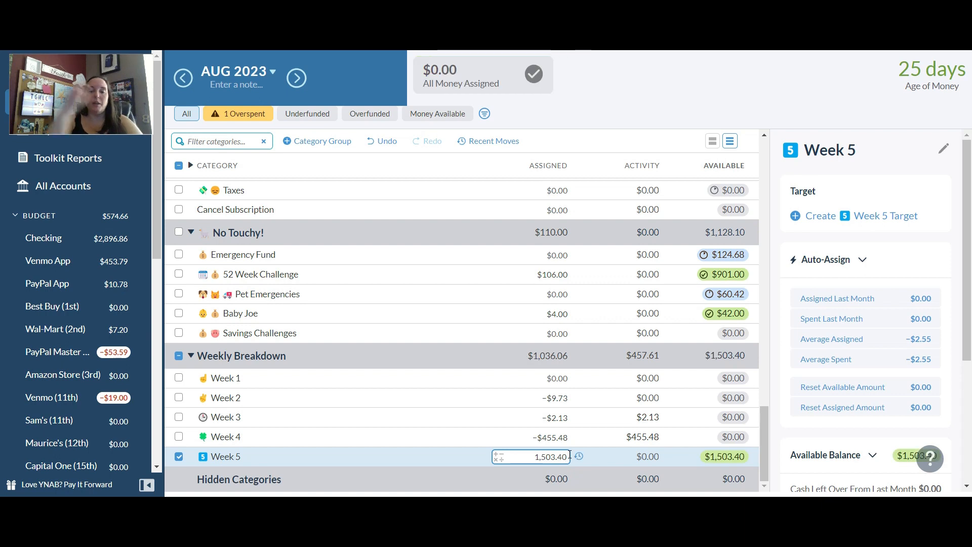